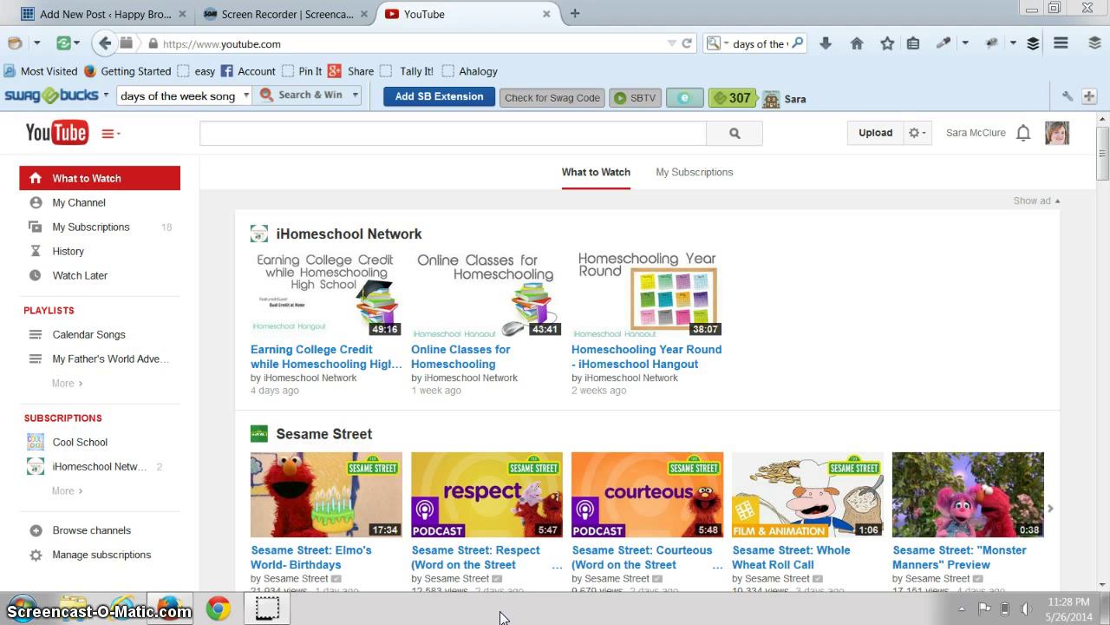
Look over the existing Calendar Songs playlist and the expanded list of other saved playlists
left_click(123, 342)
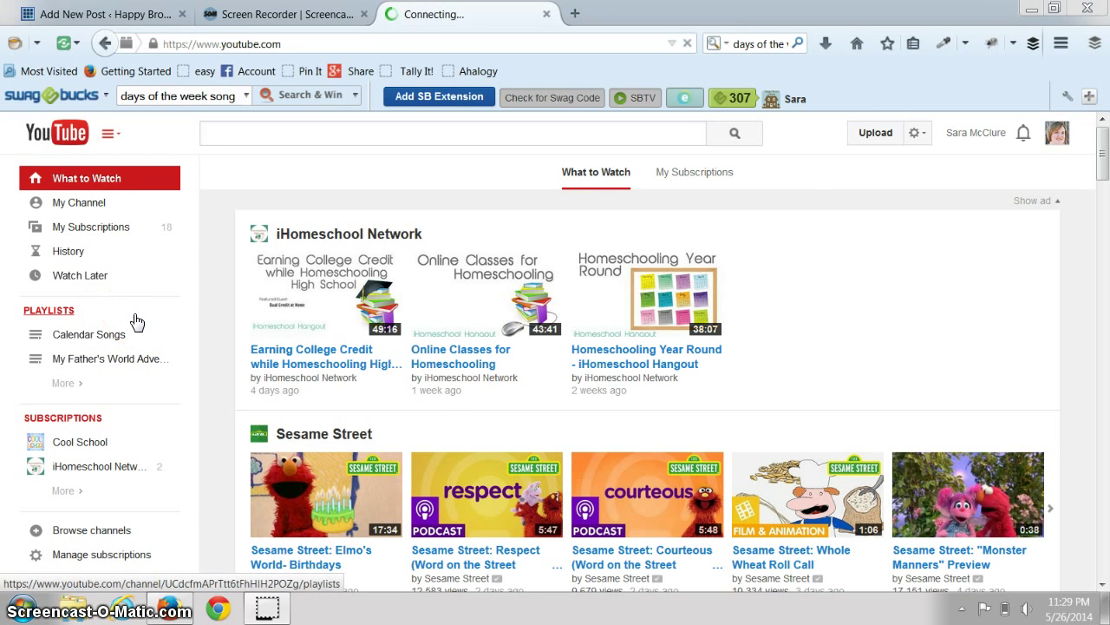
left_click(799, 165)
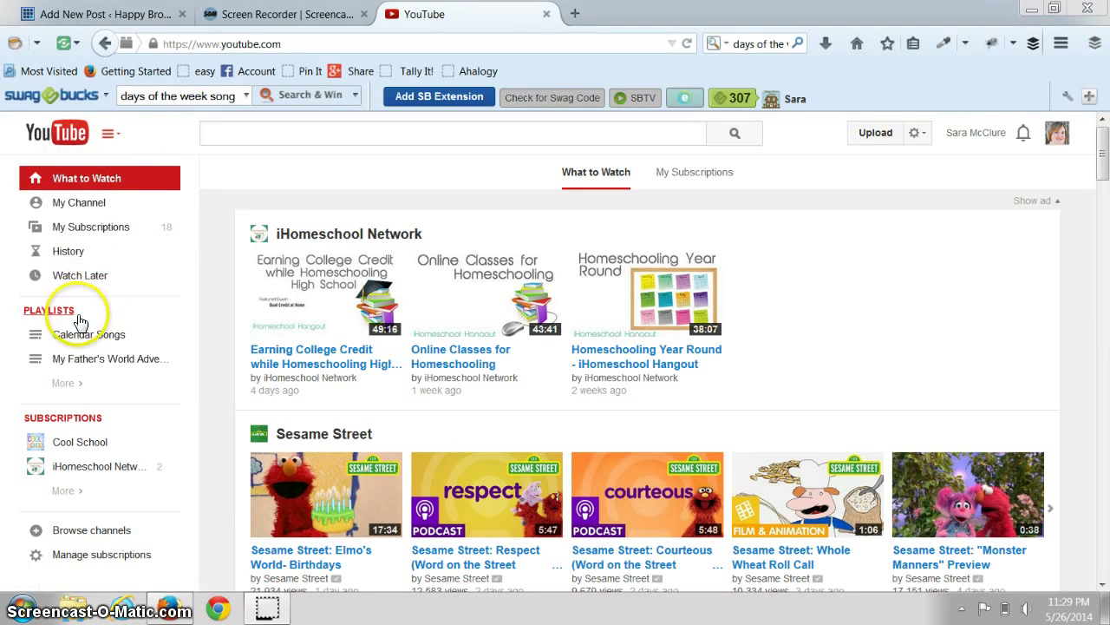
mouse_move(71, 311)
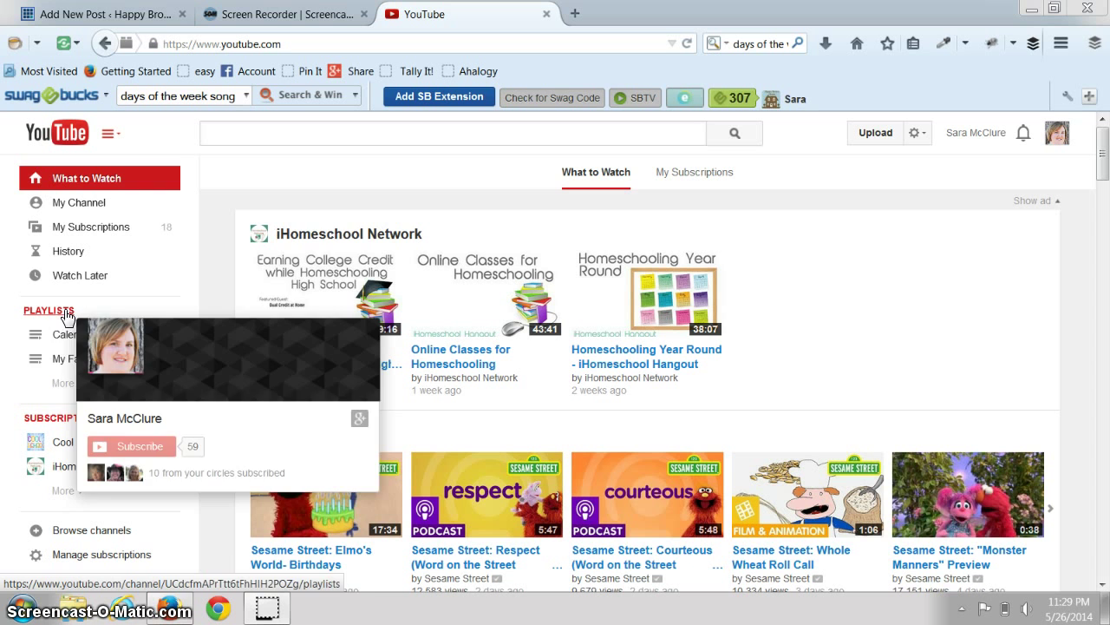
left_click(58, 382)
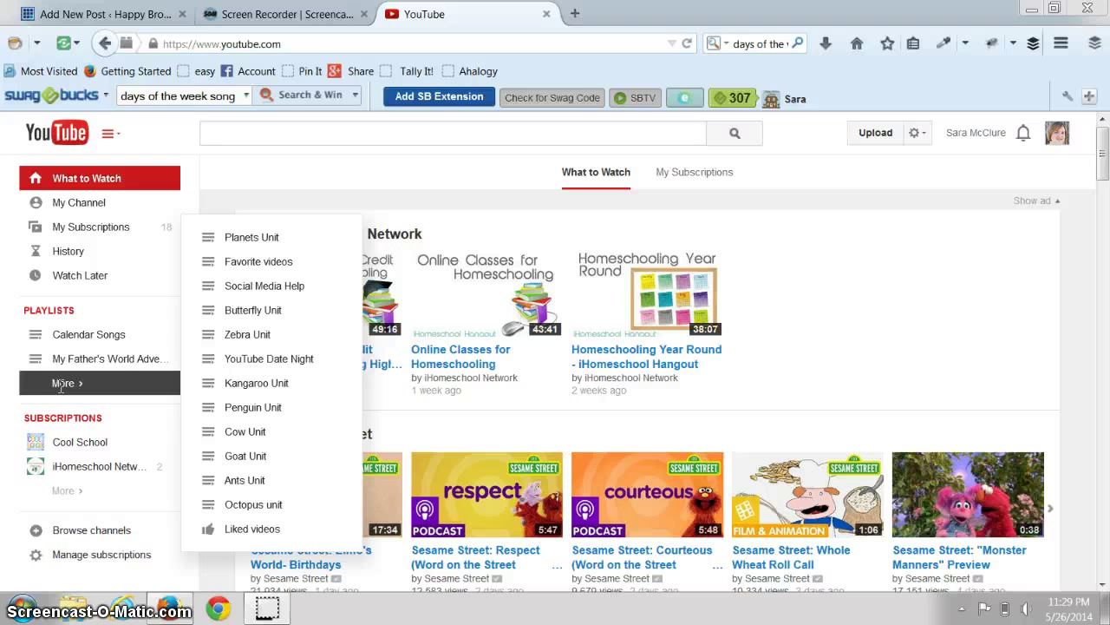
left_click(64, 386)
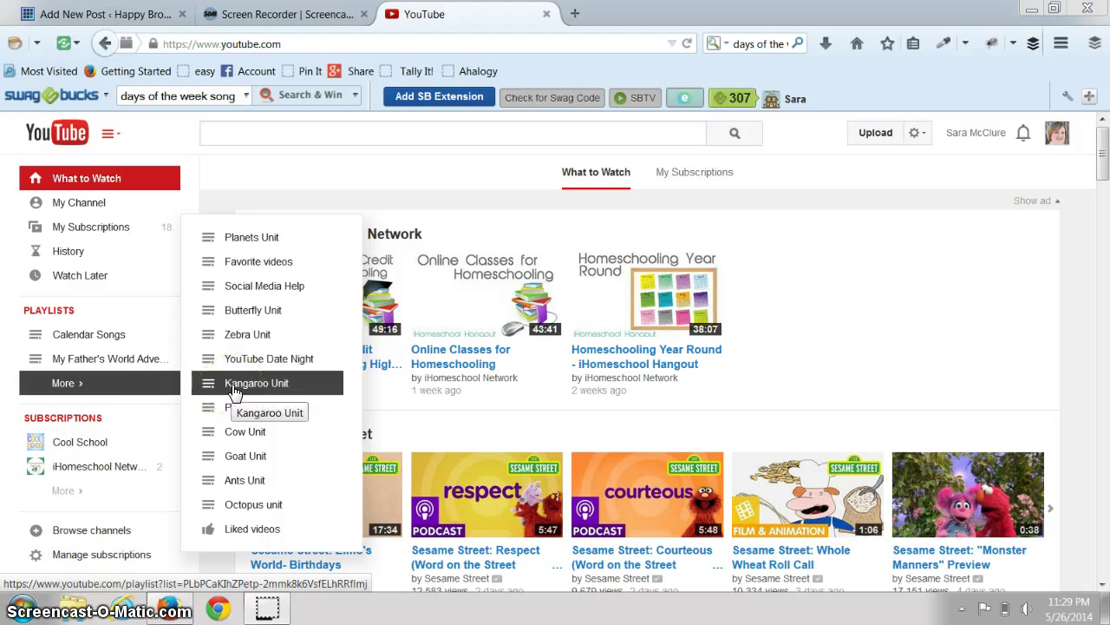
left_click(164, 386)
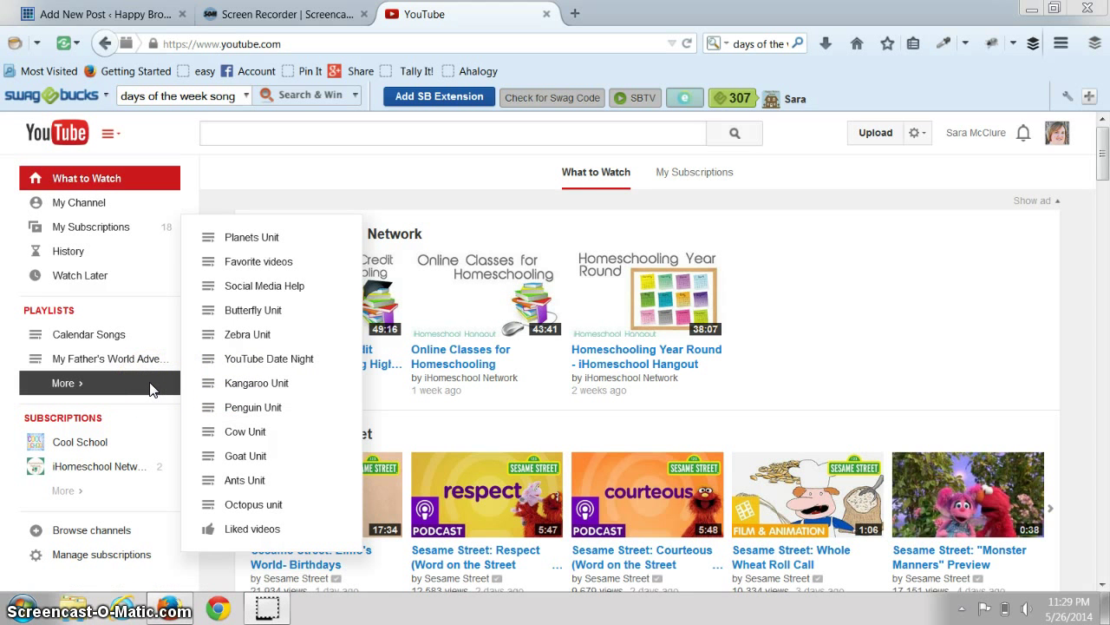
left_click(142, 359)
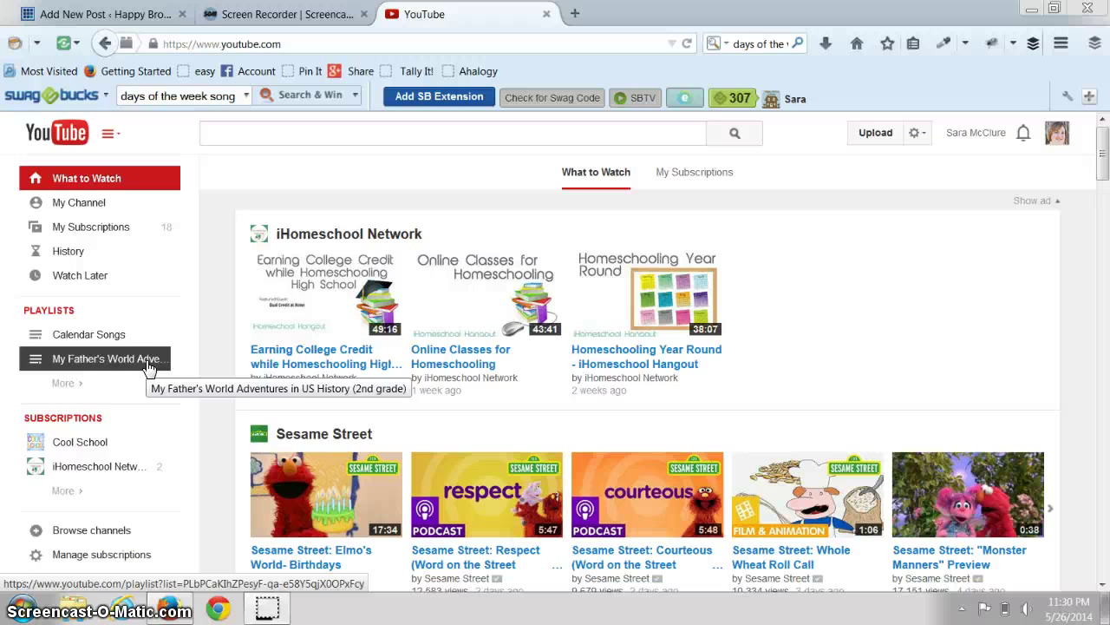
From the channel's Playlists page, start a new playlist titled 'Calendar Songs'
left_click(44, 312)
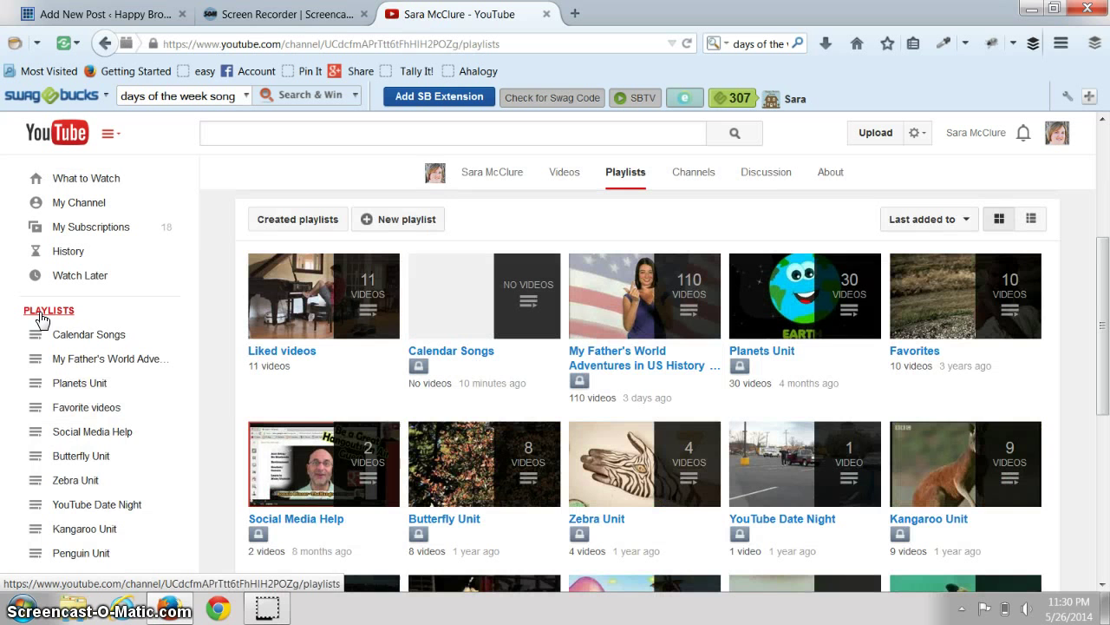
left_click(401, 222)
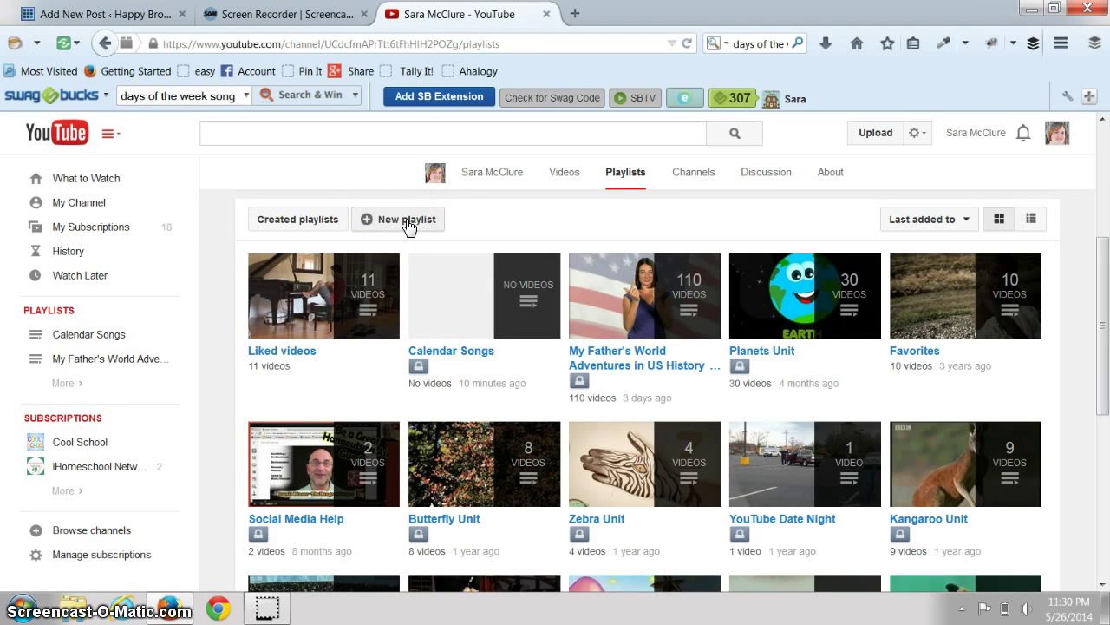
left_click(406, 222)
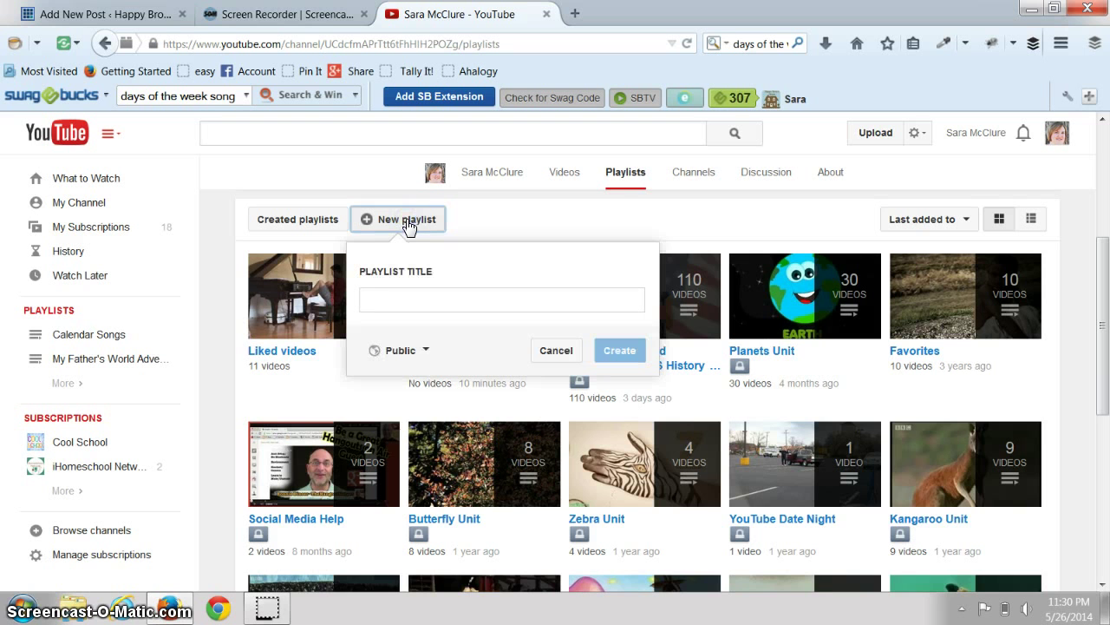
left_click(402, 291)
left_click(404, 304)
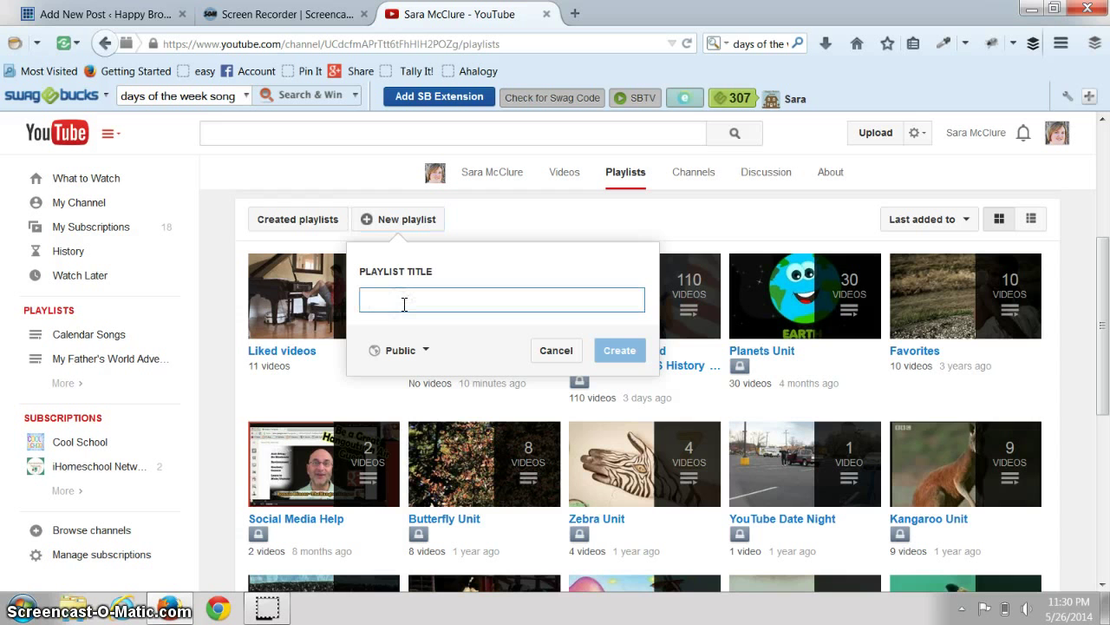
type("C")
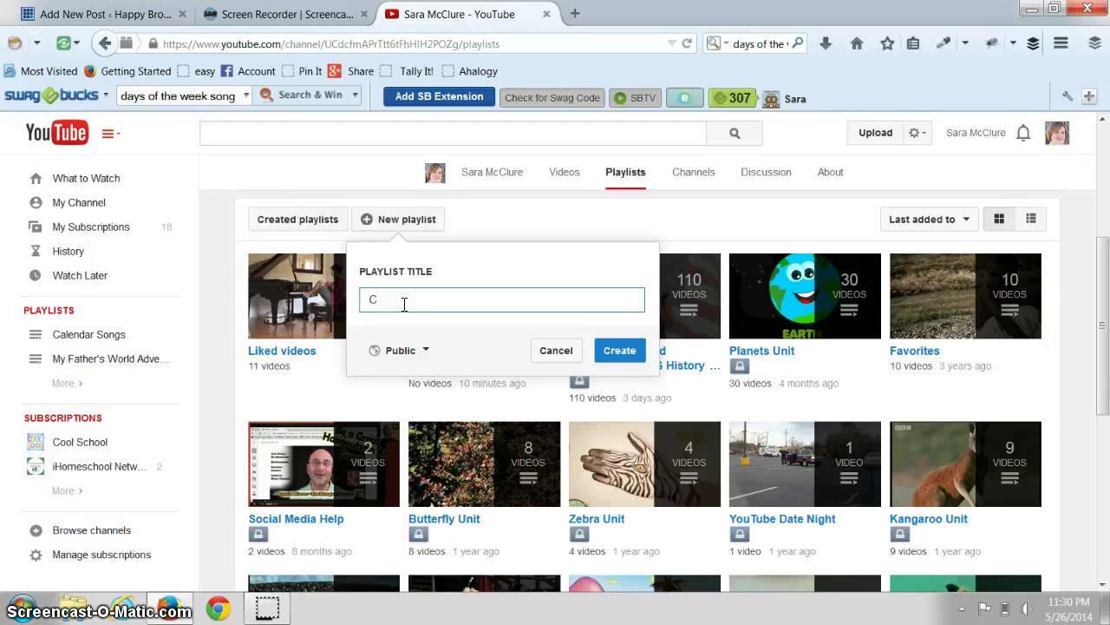
type("alendar Songs")
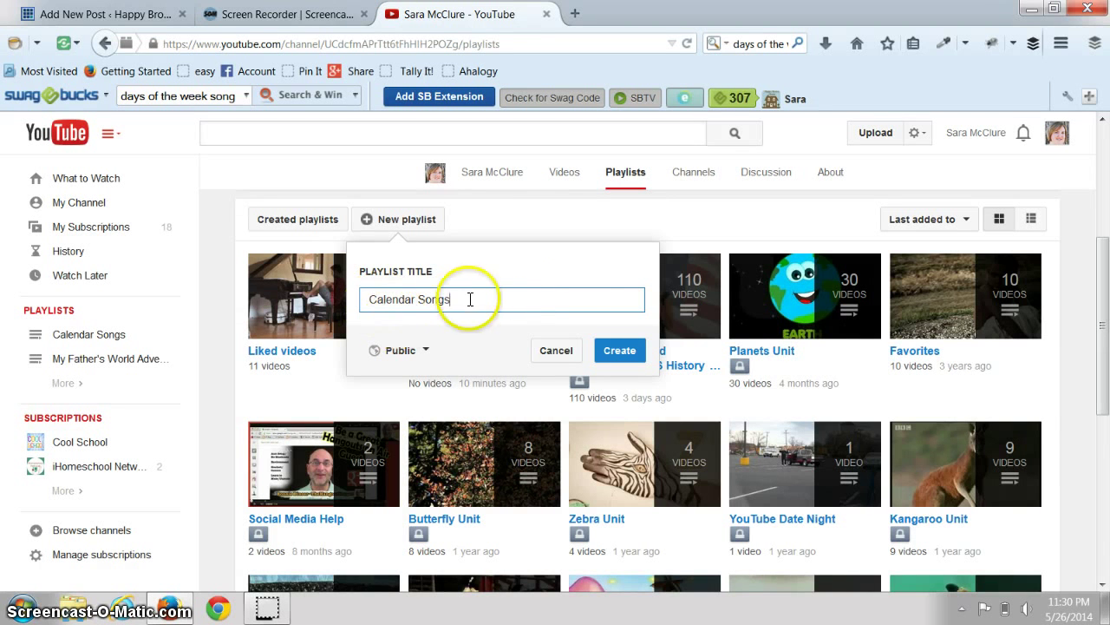
Create the Calendar Songs playlist and save its privacy setting as Private
left_click(616, 350)
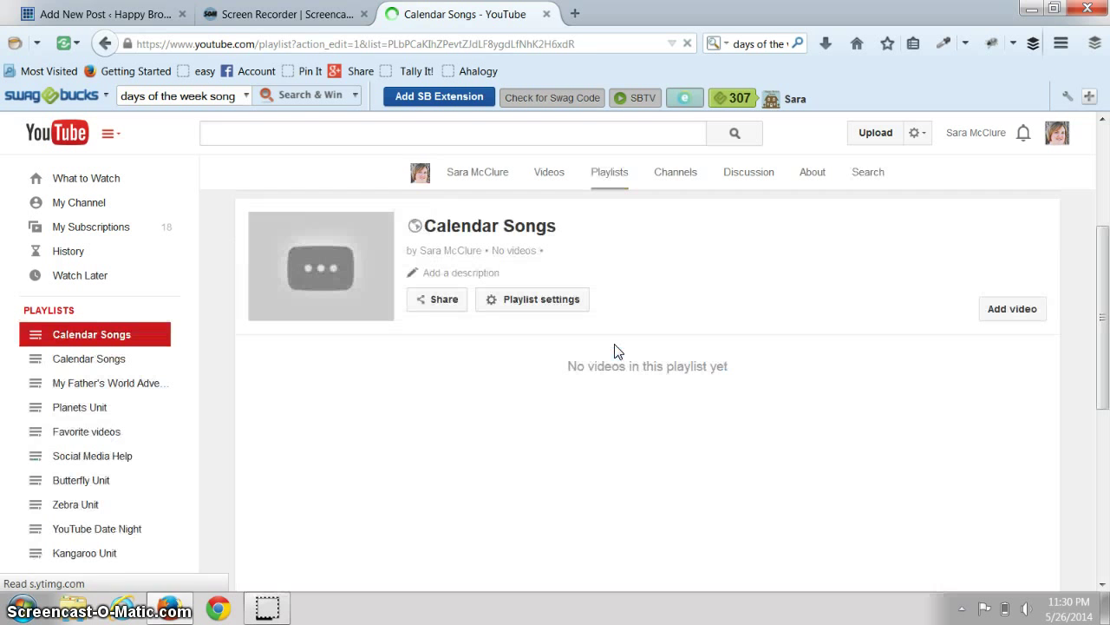
left_click(507, 302)
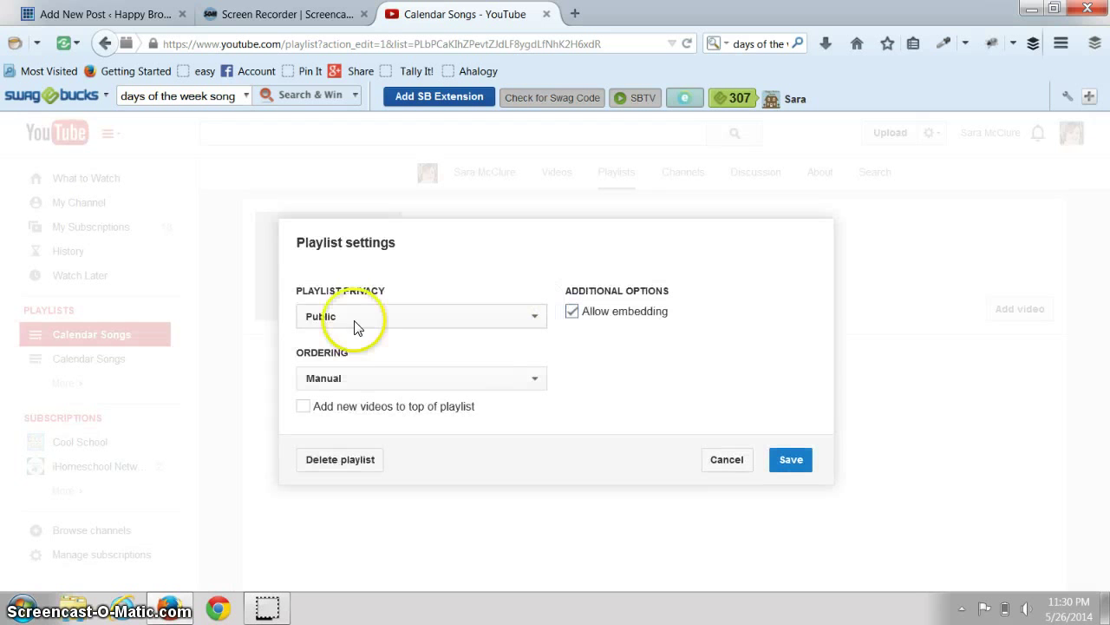
left_click(541, 321)
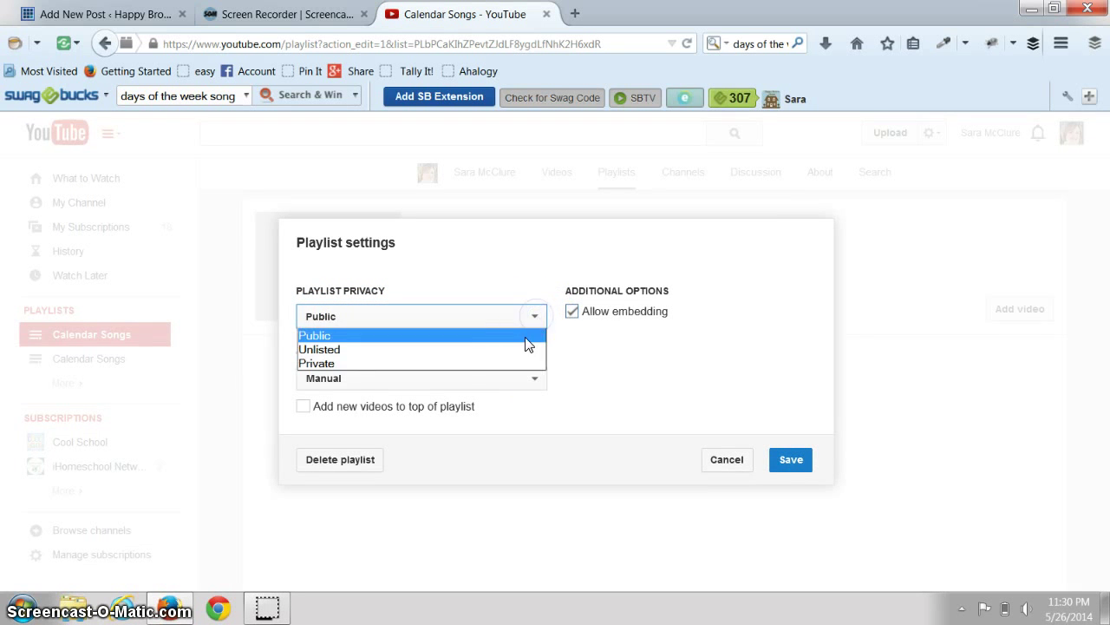
left_click(522, 365)
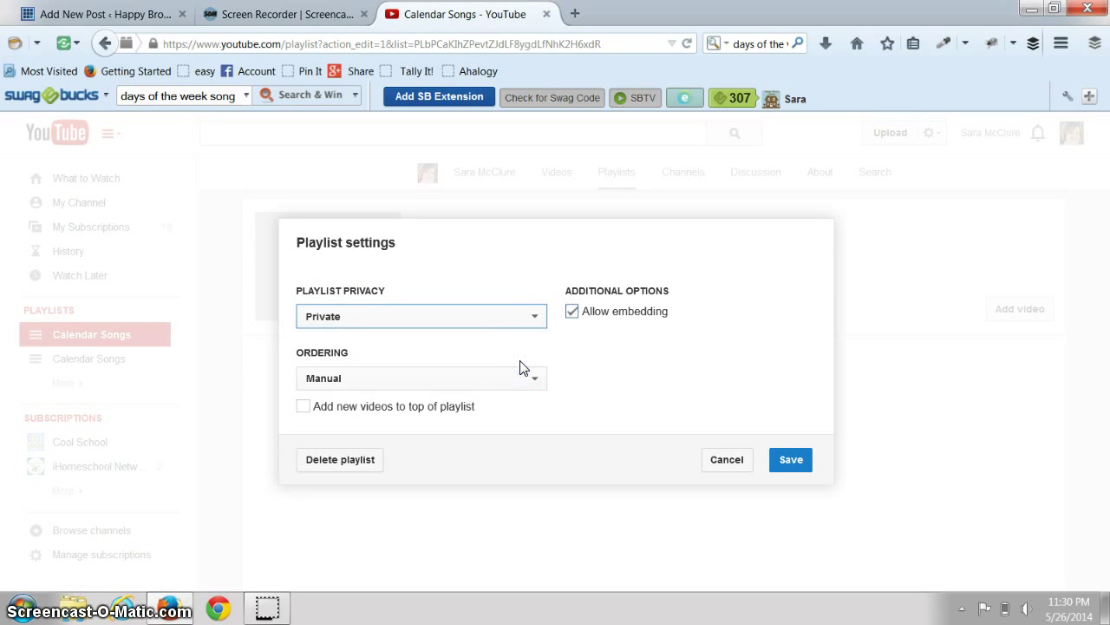
left_click(789, 461)
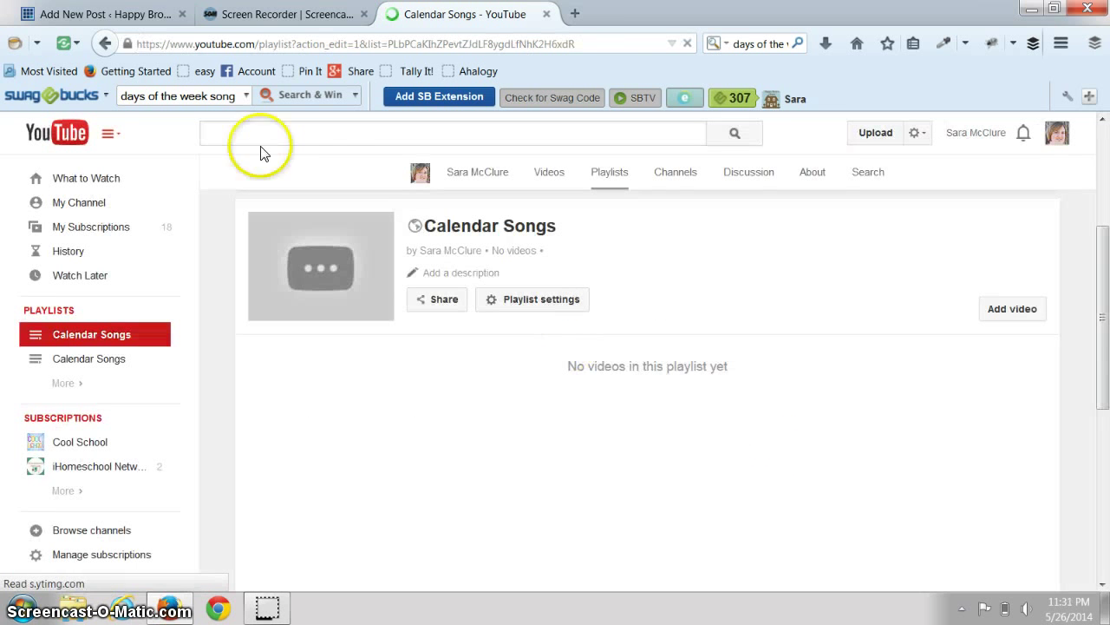
Search YouTube for 'days of the week song'
left_click(317, 133)
type("daY")
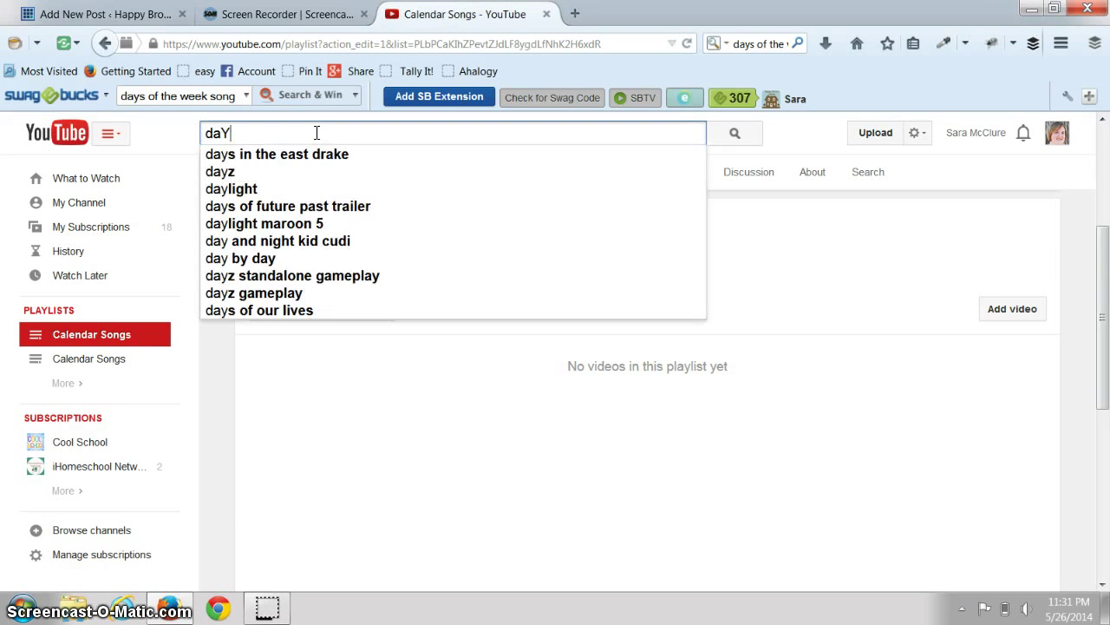
key("BackSpace")
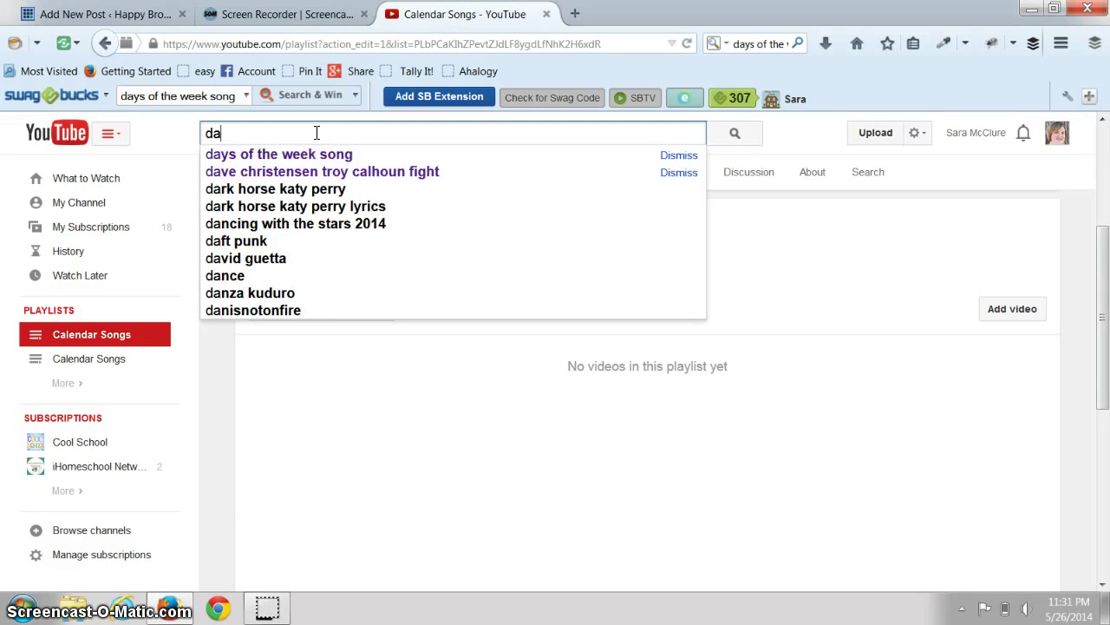
type("ys of the")
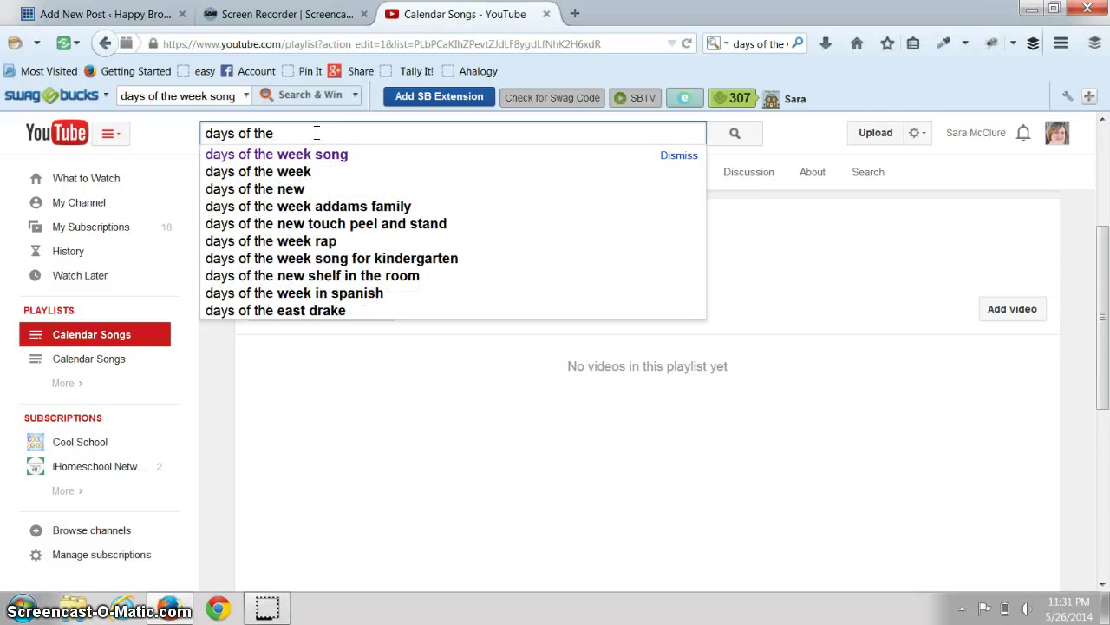
left_click(322, 161)
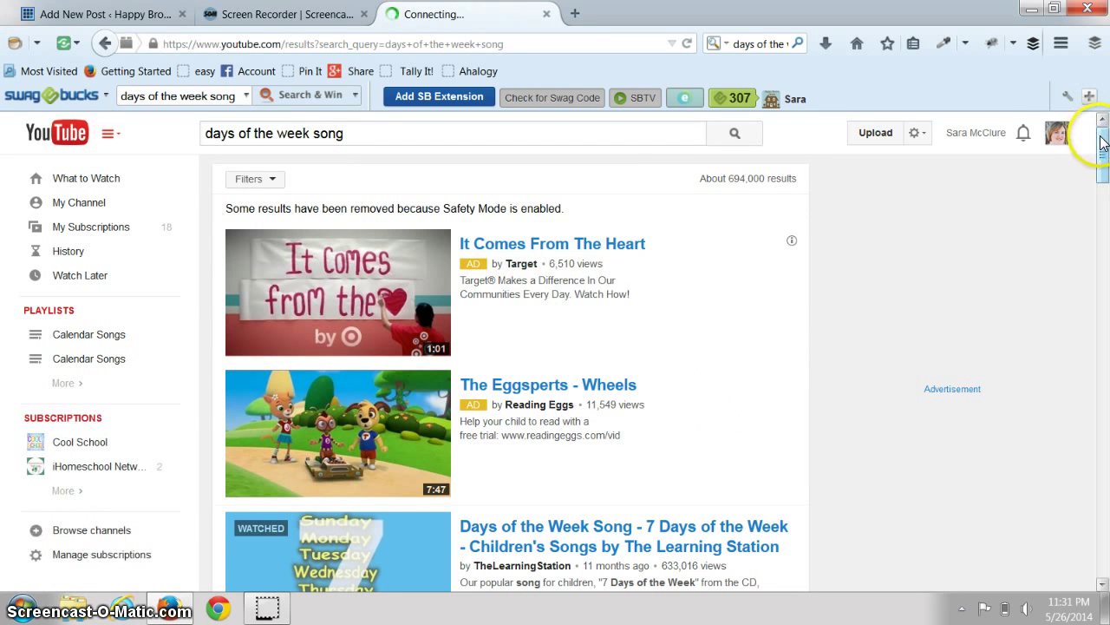
Open The Learning Station's Days of the Week Song video, play it briefly, then pause it
left_click_drag(1100, 139, 1103, 191)
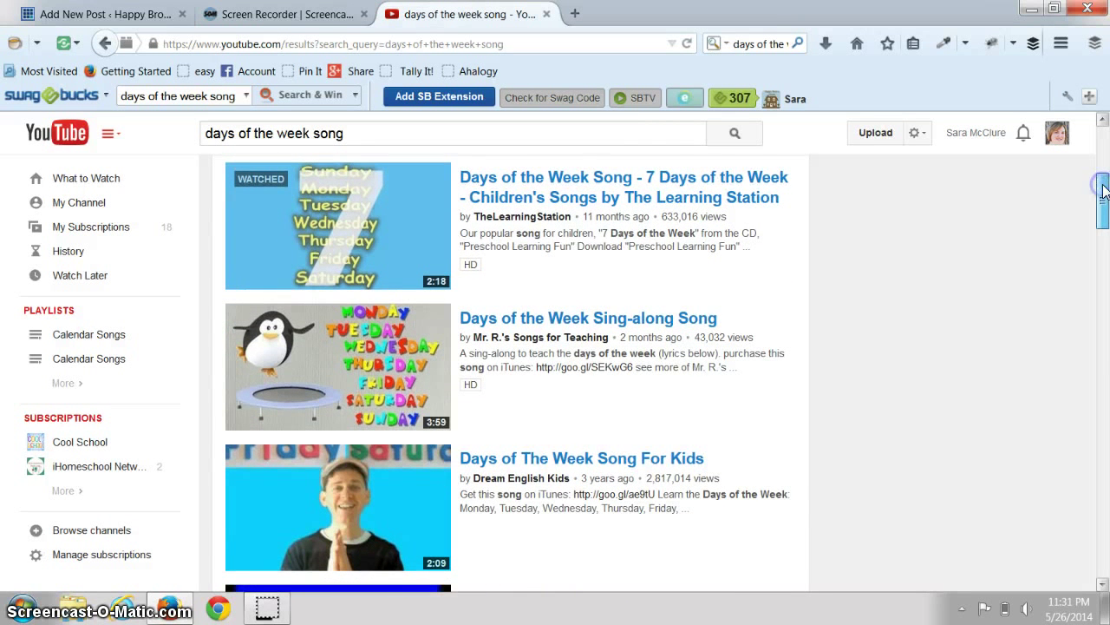
left_click(681, 182)
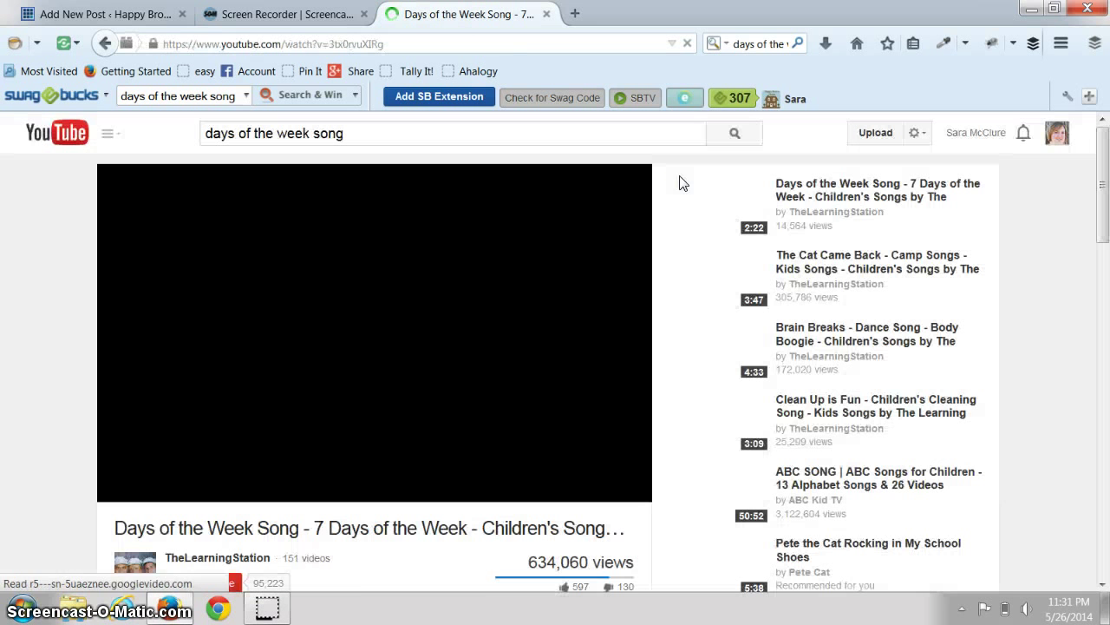
left_click(74, 565)
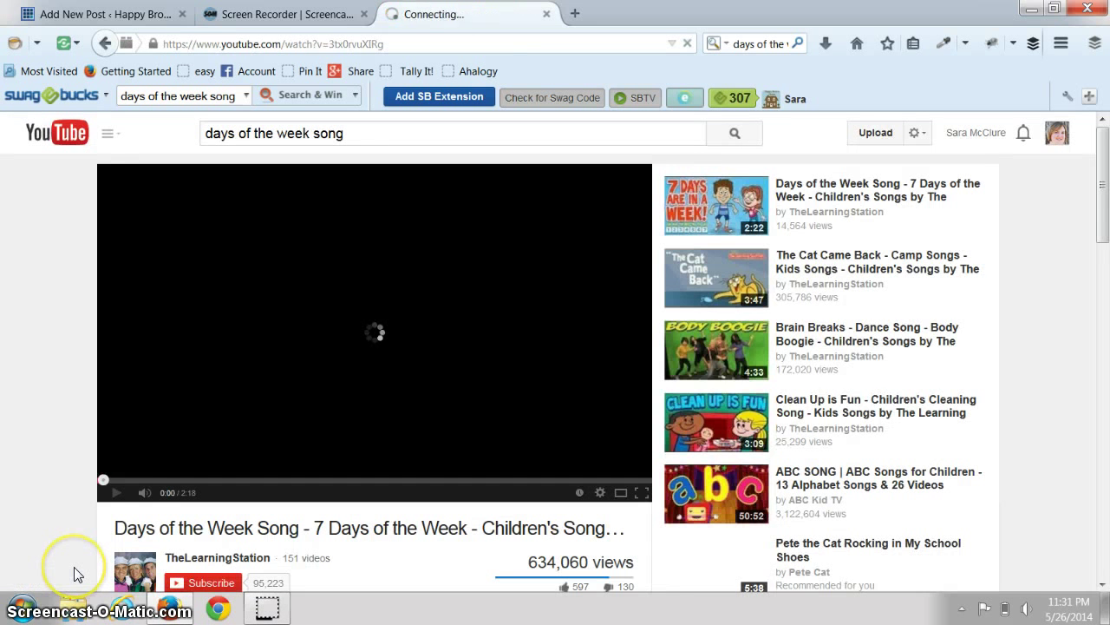
left_click(110, 480)
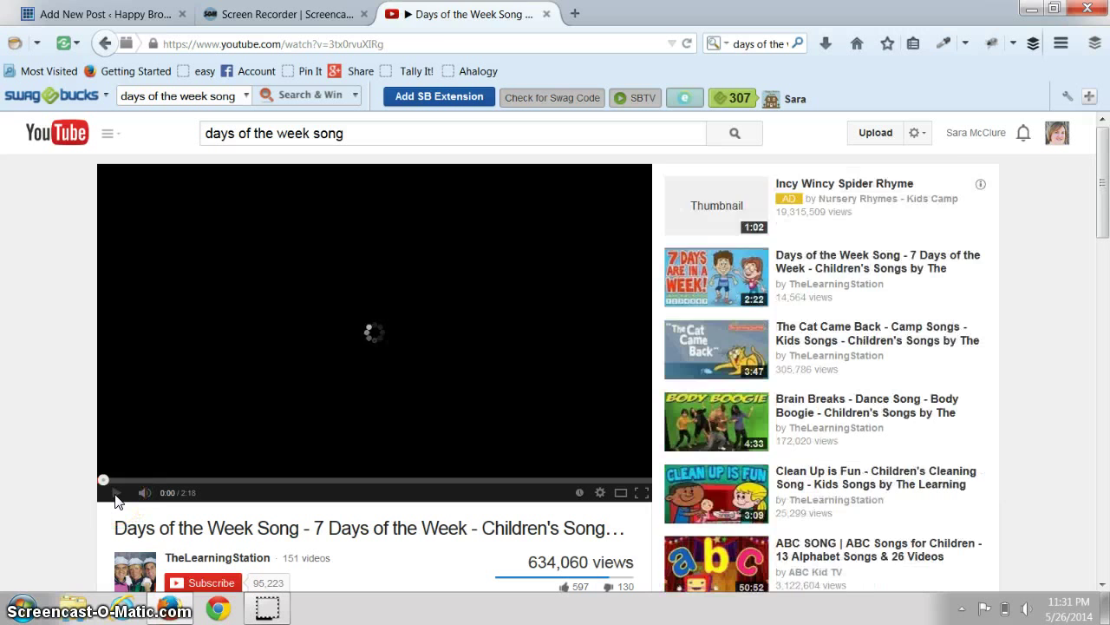
left_click(115, 493)
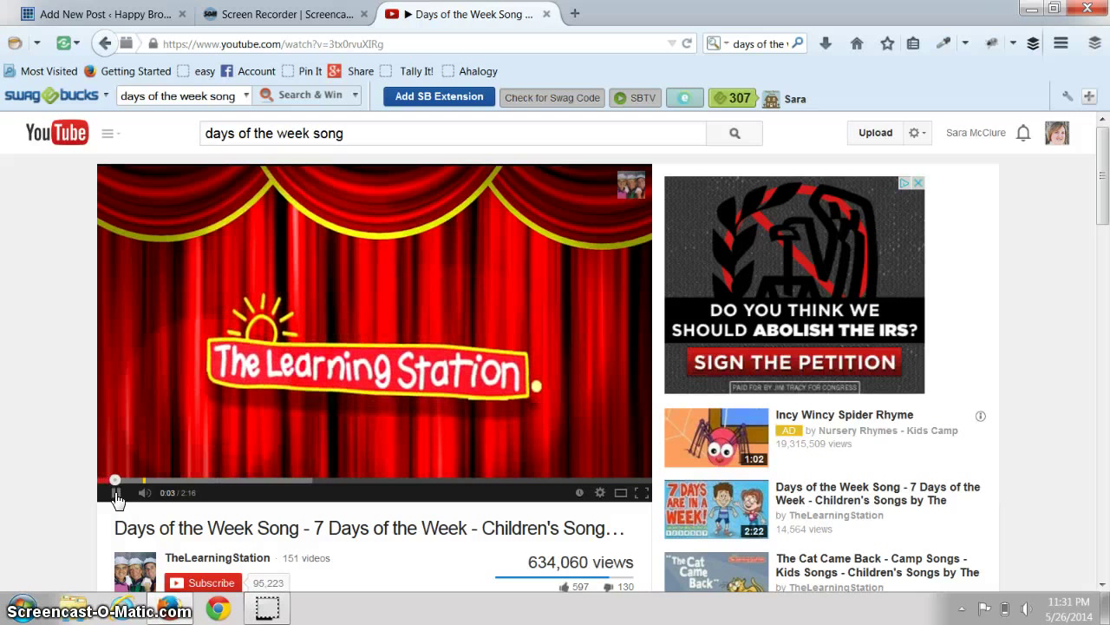
left_click(115, 493)
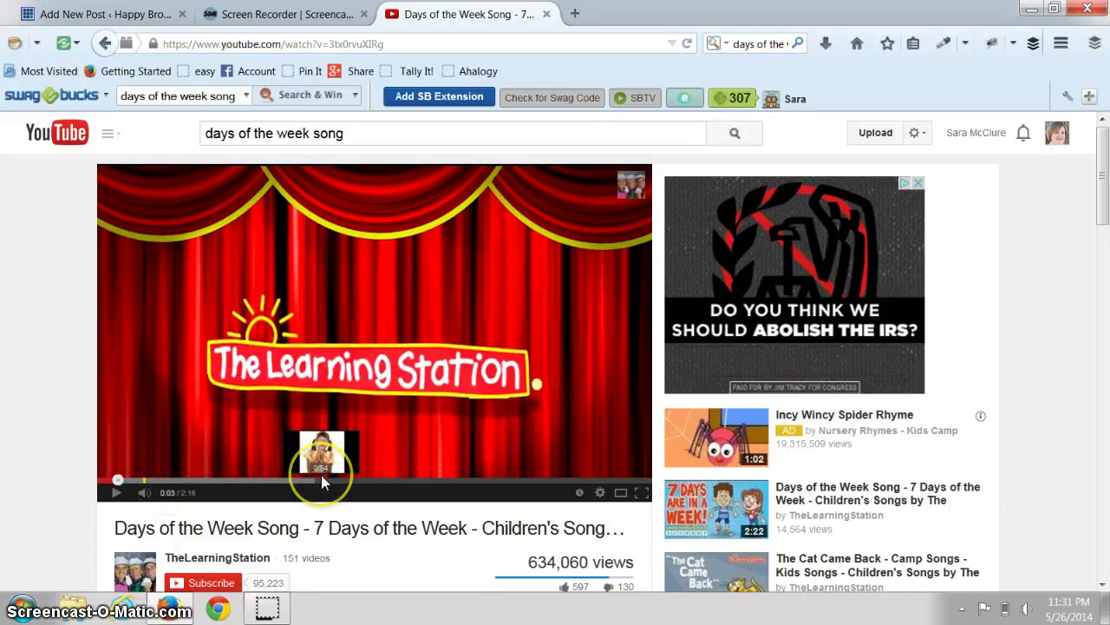
scroll(1103, 200, "down", 2)
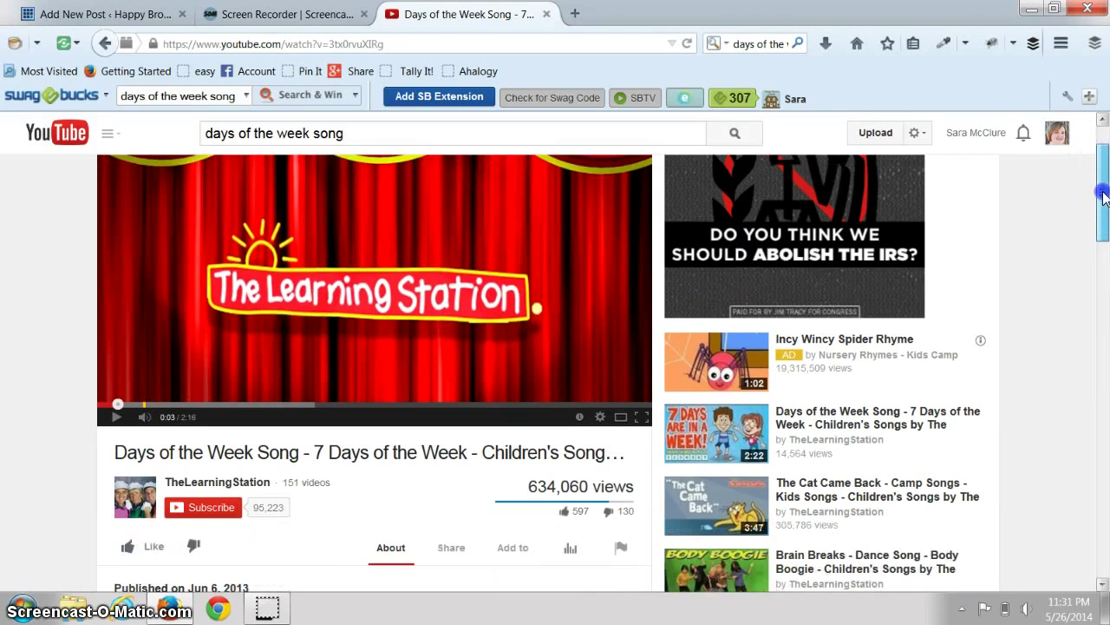
scroll(1103, 198, "down", 1)
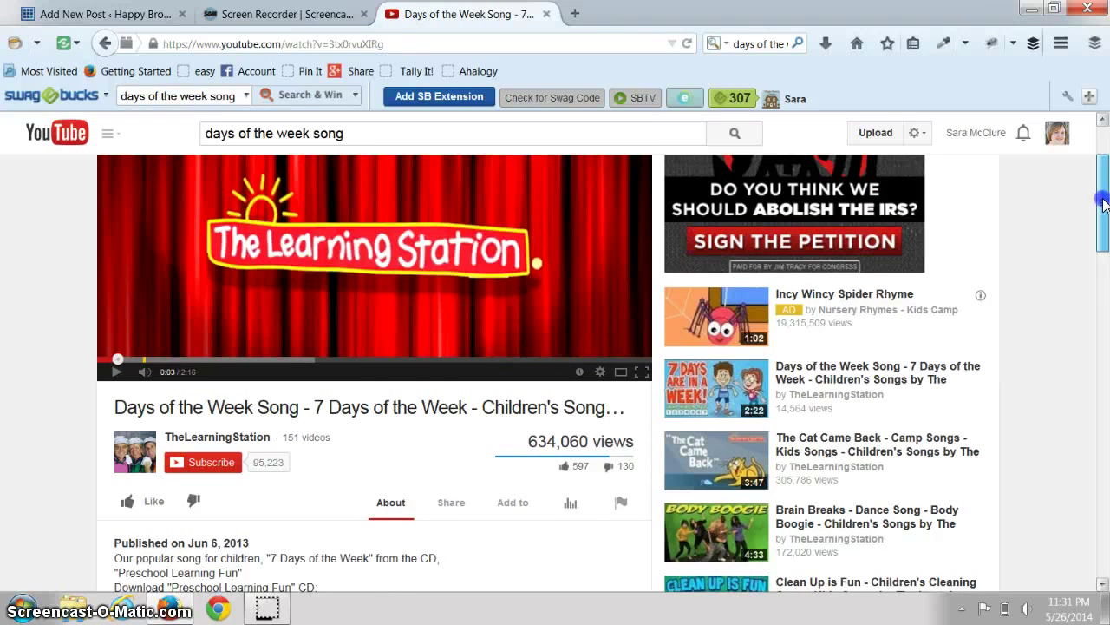
scroll(1104, 202, "down", 3)
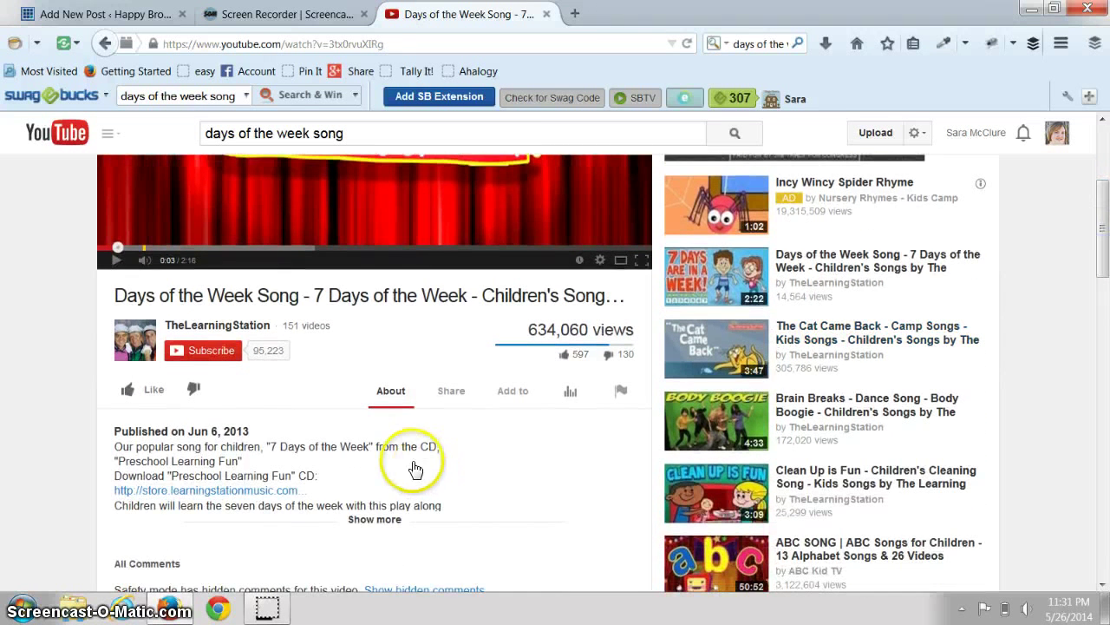
Save the Days of the Week Song into the Calendar Songs playlist, raising its count to 1
left_click(513, 392)
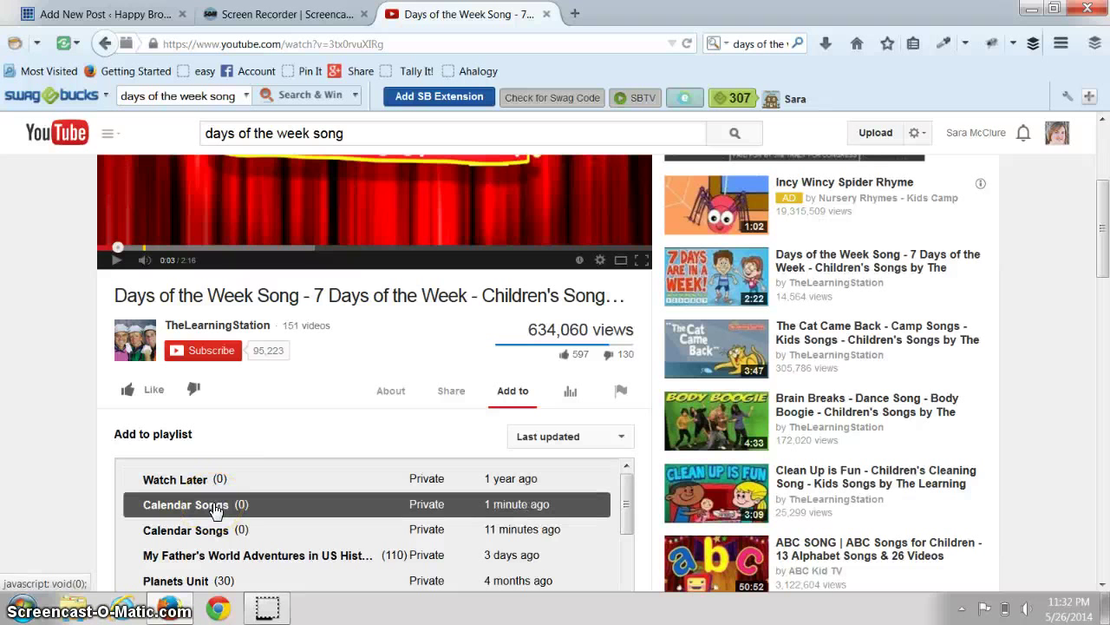
left_click(215, 509)
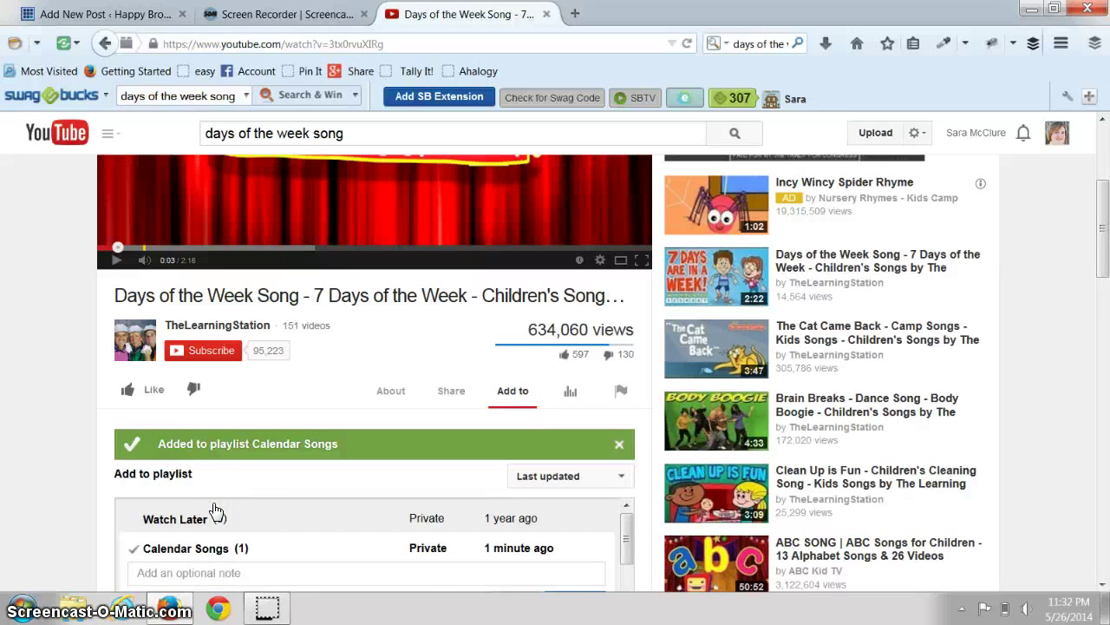
scroll(1106, 290, "down", 3)
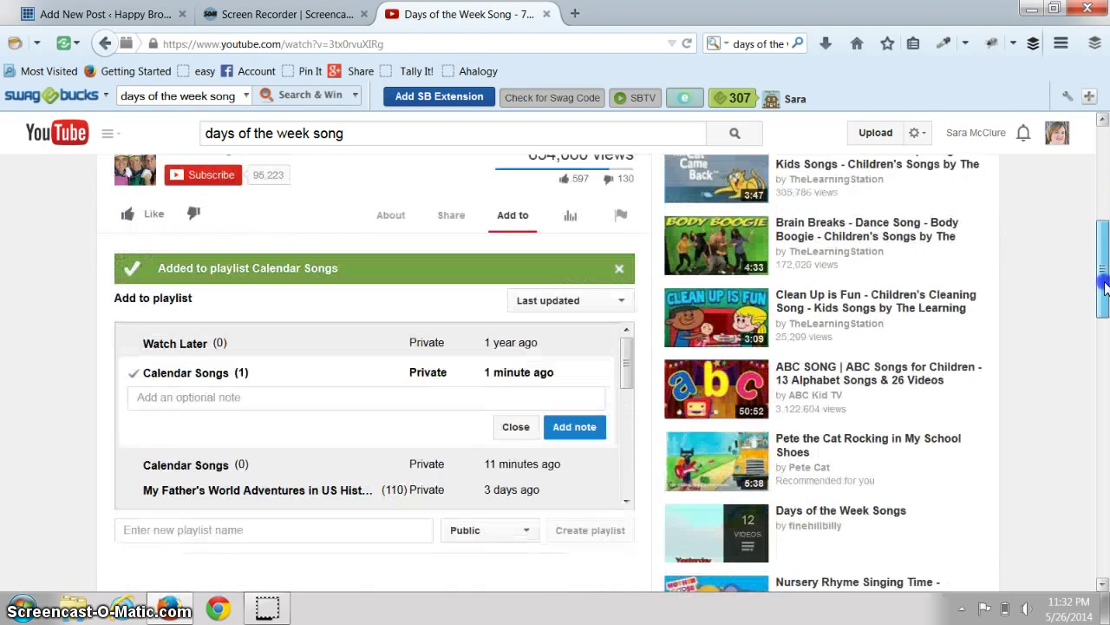
scroll(1106, 291, "down", 1)
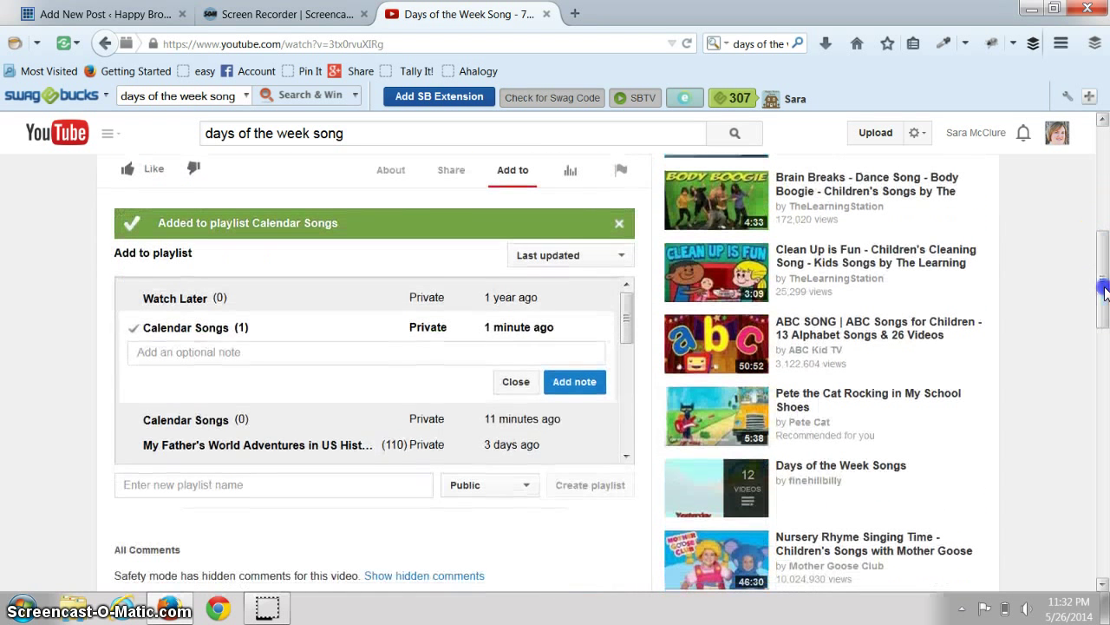
Add the note 'week 1' to the song's Calendar Songs entry, then uncheck Calendar Songs to remove it
left_click(183, 354)
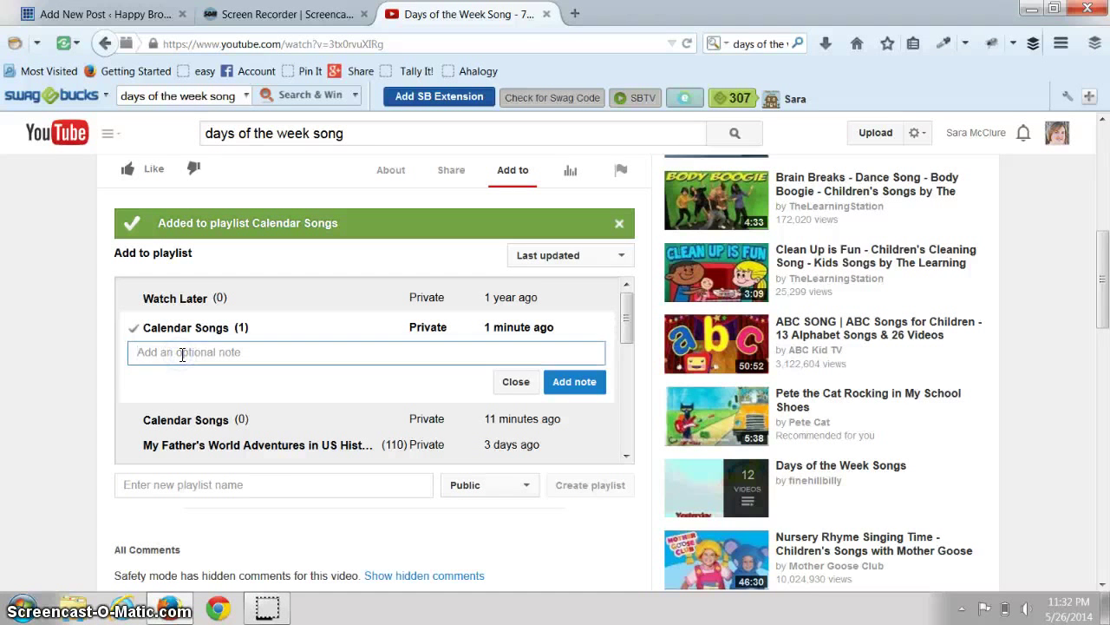
type("week 1")
left_click_drag(182, 354, 231, 351)
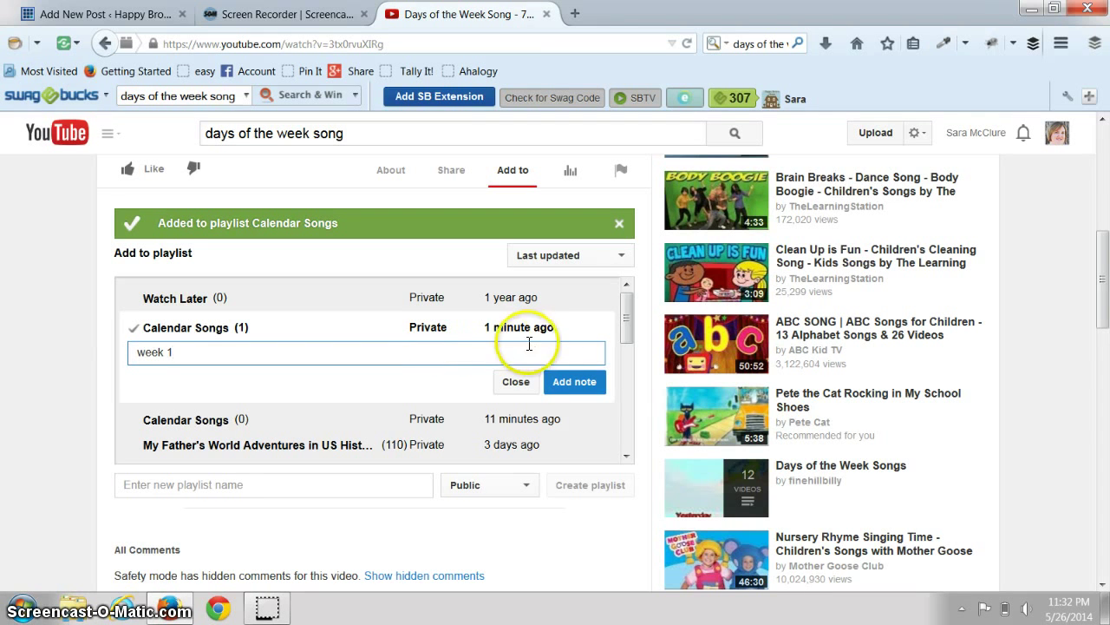
left_click(568, 391)
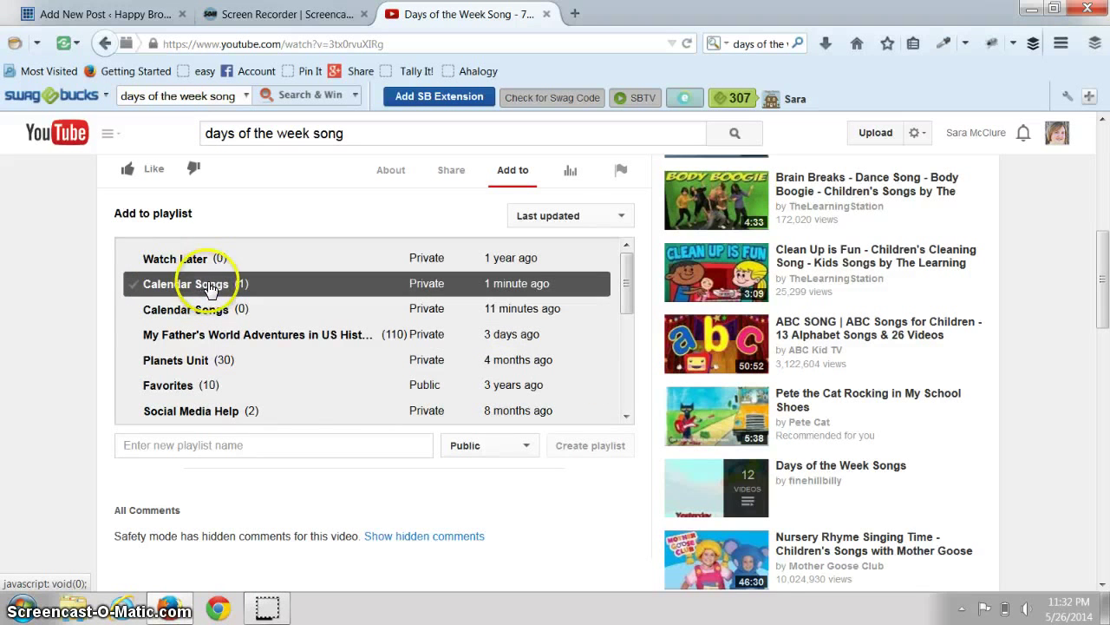
left_click(211, 287)
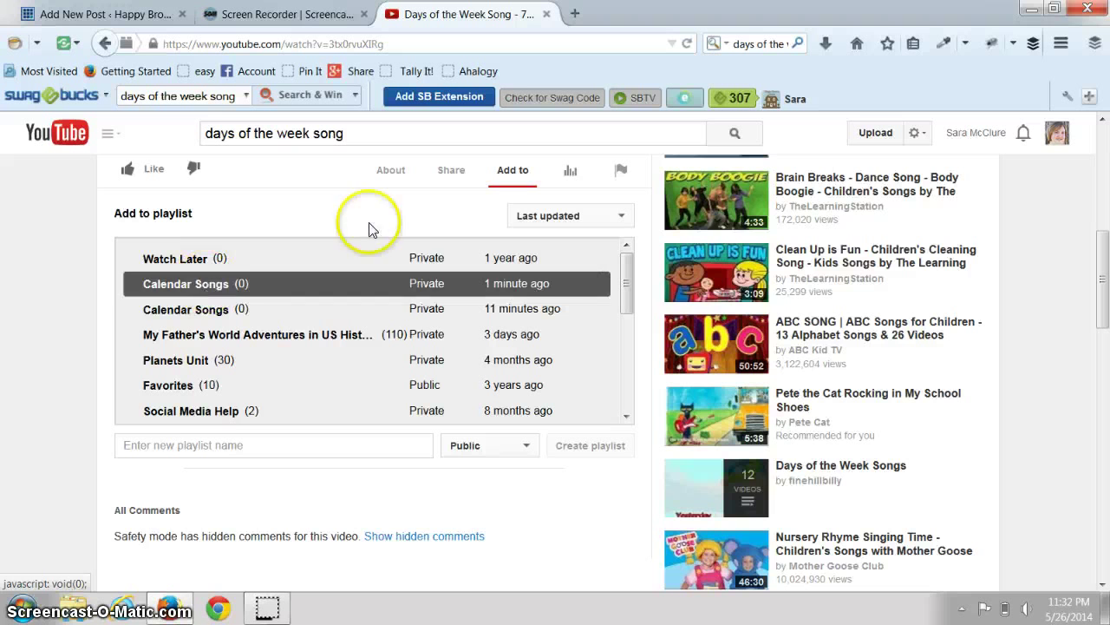
Return to the YouTube home page and open Calendar Songs from the left guide
left_click_drag(1100, 277, 1106, 117)
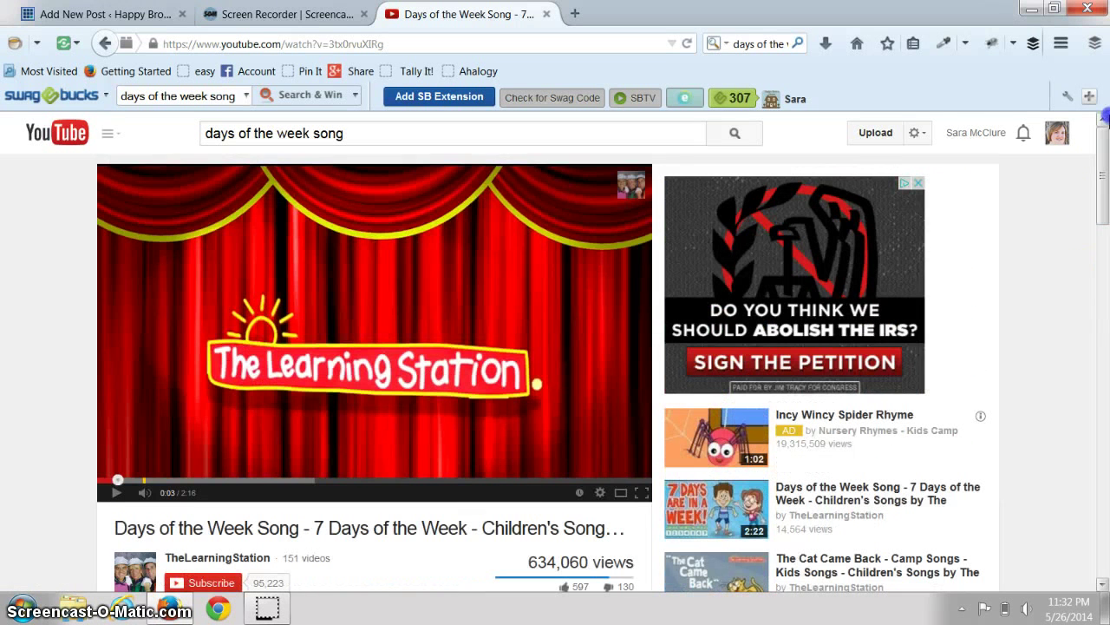
left_click(52, 136)
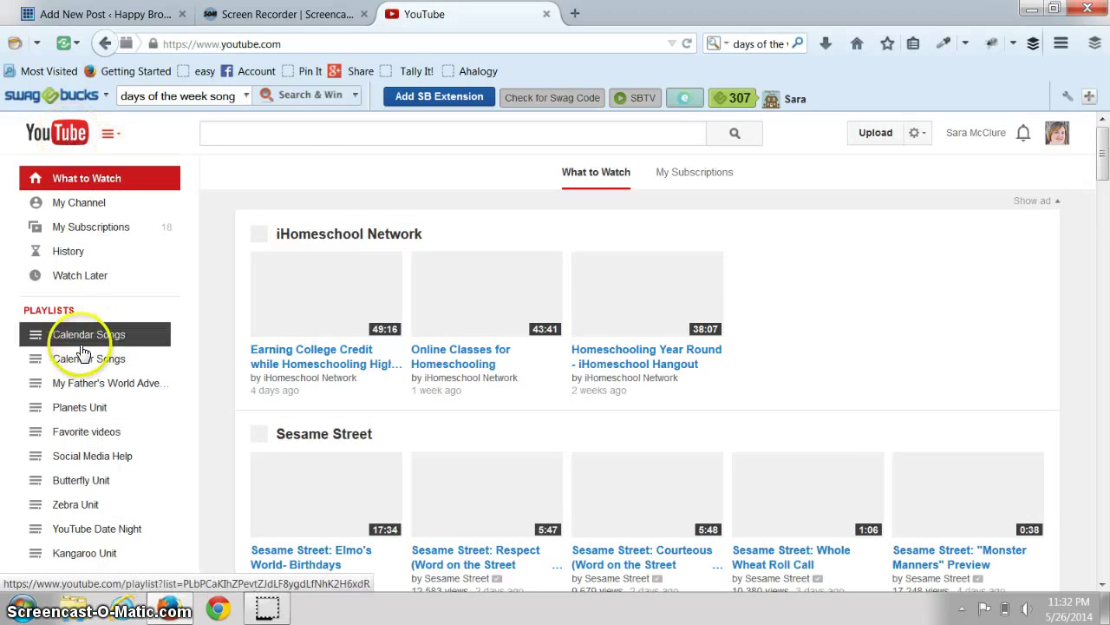
left_click(81, 341)
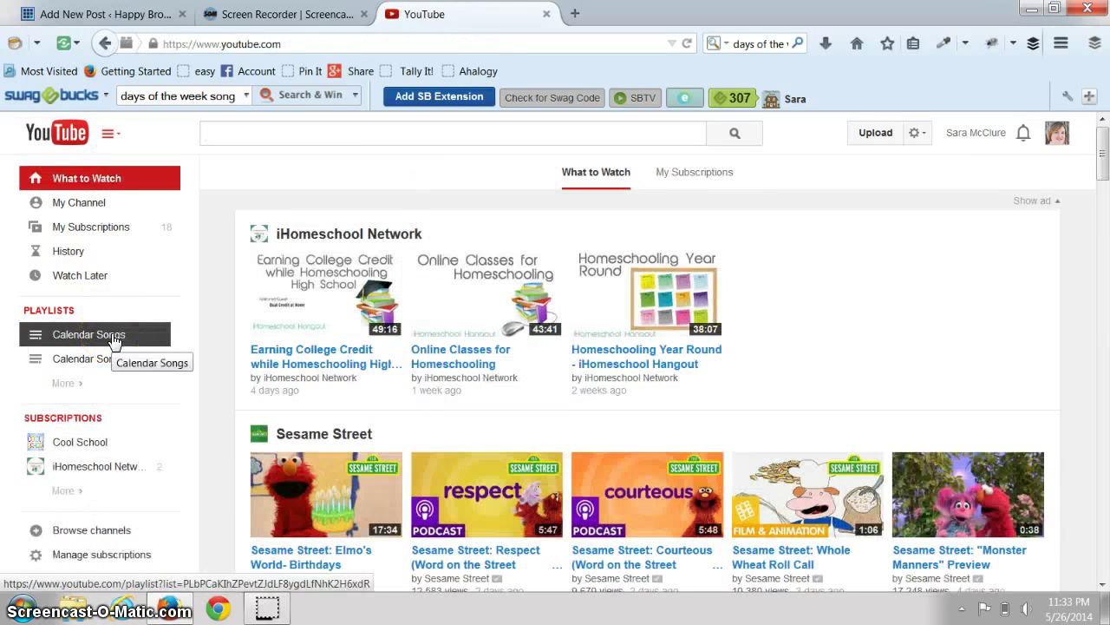
left_click(113, 341)
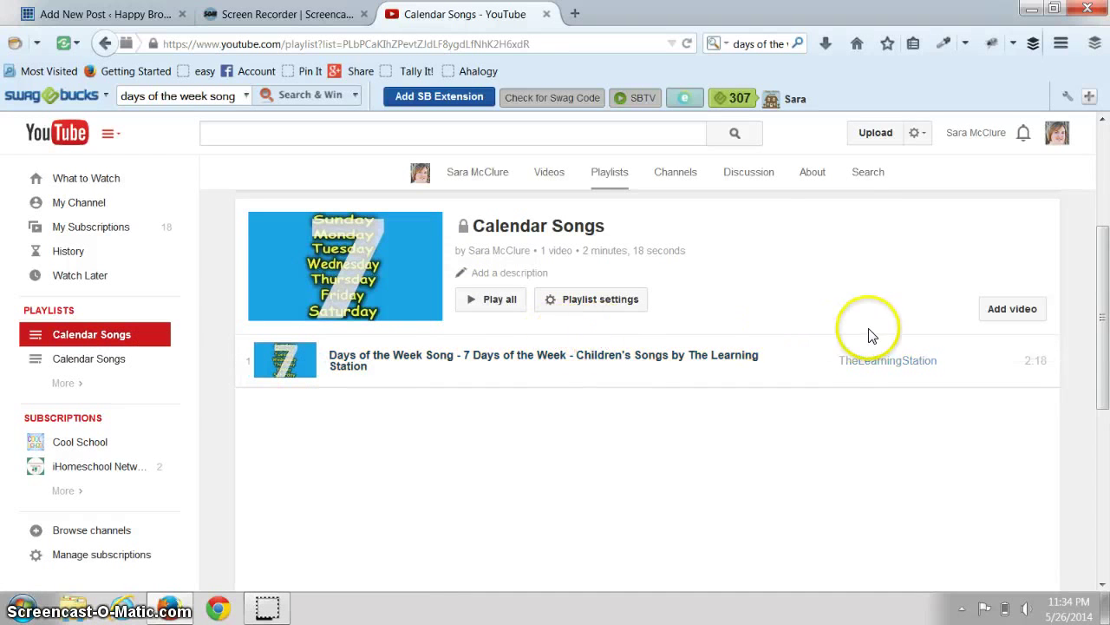
Check the playlist video's actions menu, then expand the remaining saved playlists in the left guide
left_click(1021, 348)
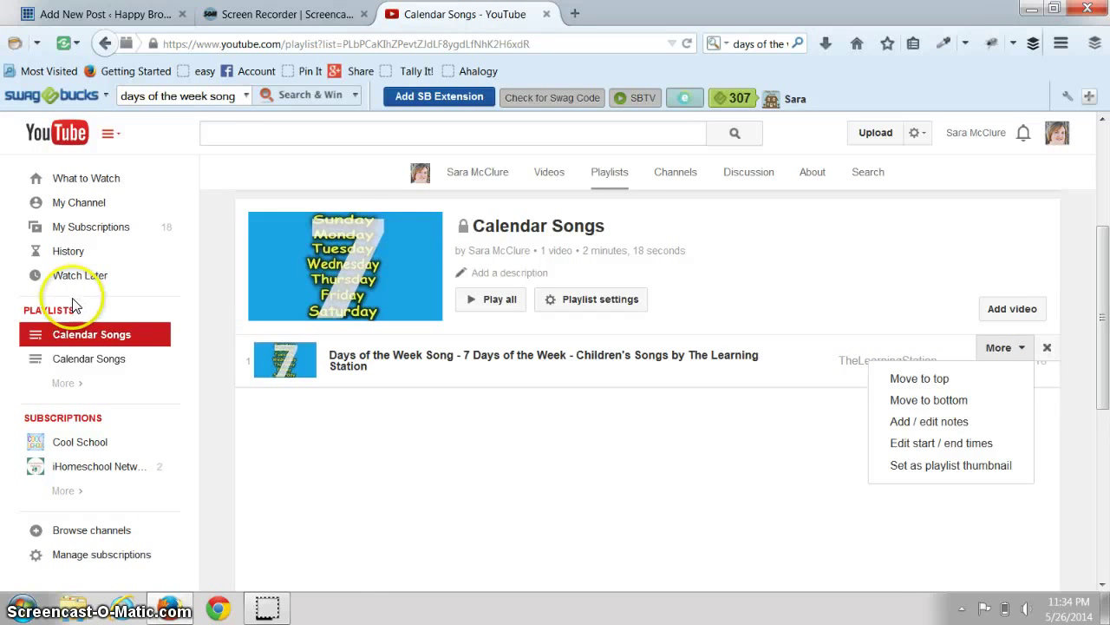
left_click(69, 385)
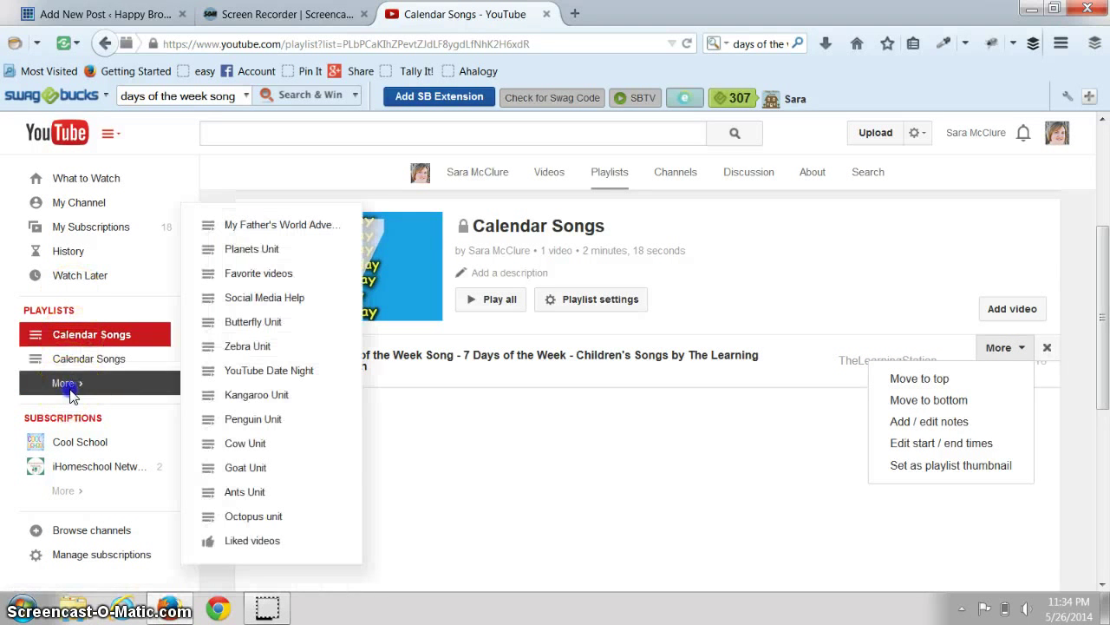
left_click(71, 388)
left_click(81, 385)
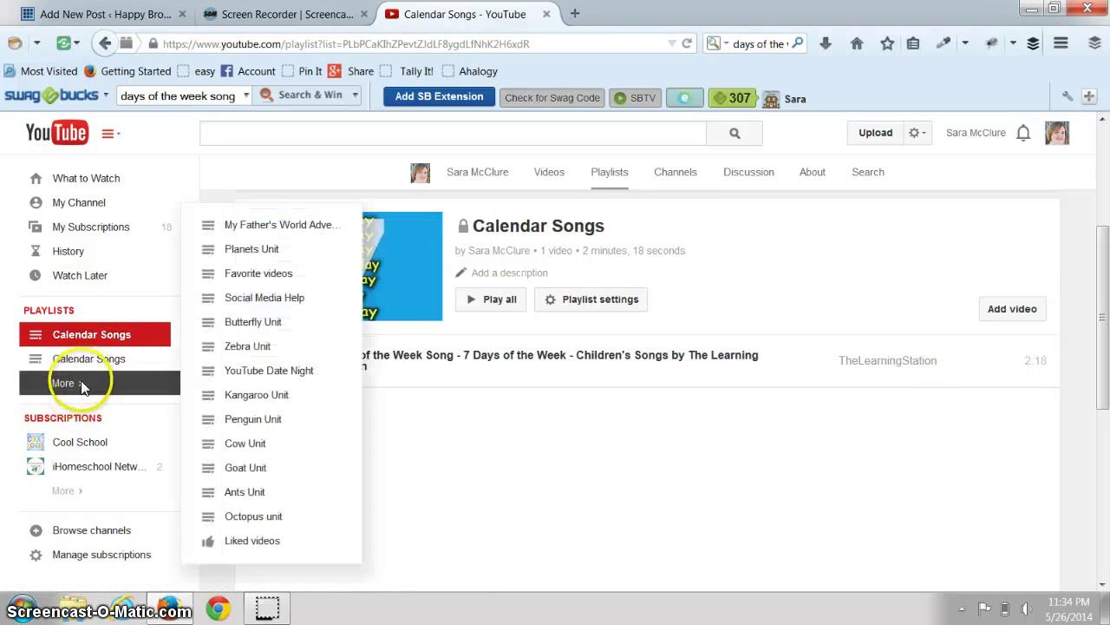
left_click(143, 387)
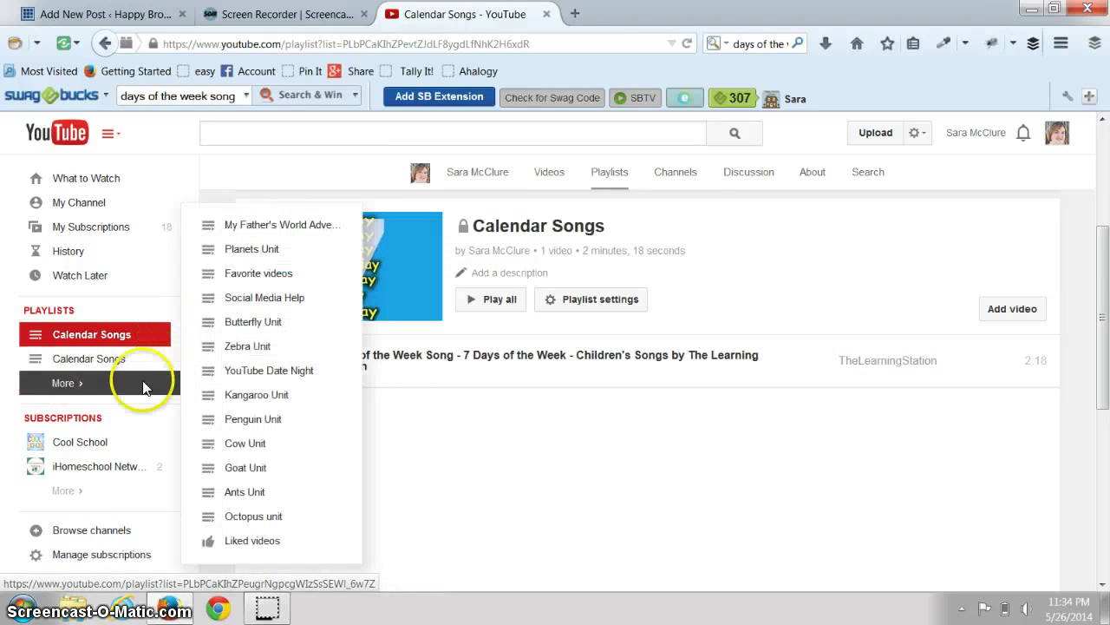
Open the 110-video My Father's World Adventures in US History playlist and scroll through its videos
left_click(246, 230)
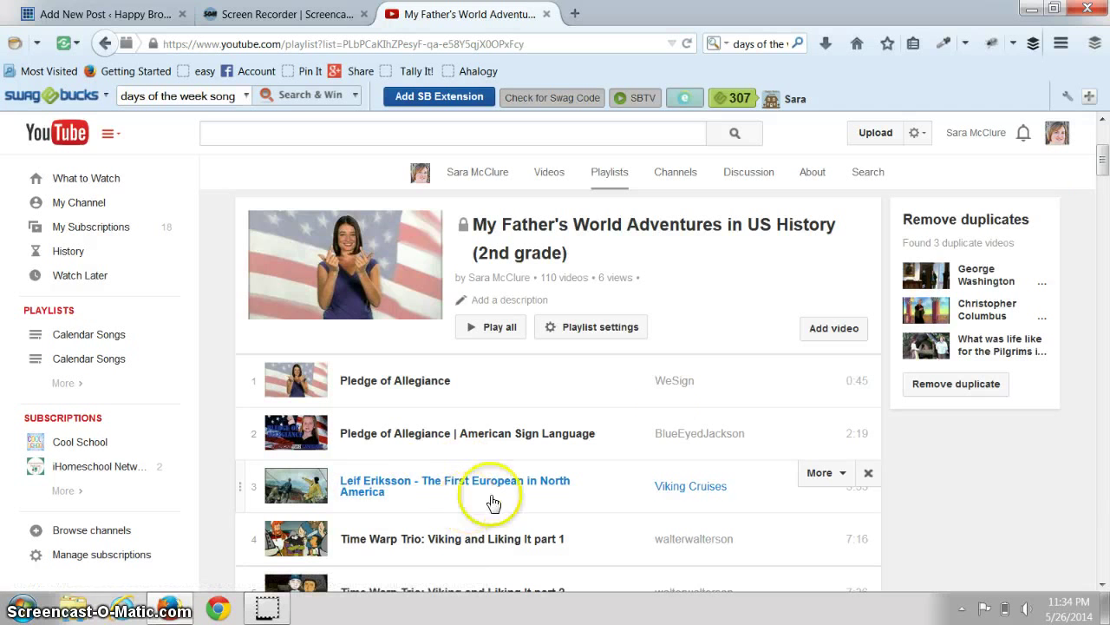
left_click_drag(1098, 156, 1102, 227)
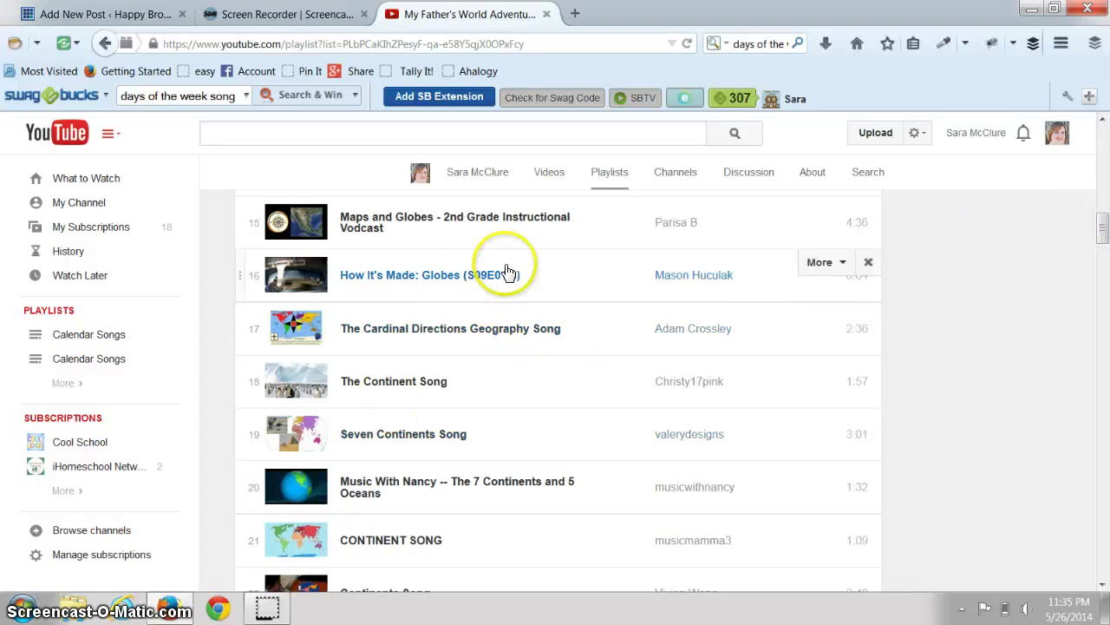
left_click_drag(1100, 227, 1104, 249)
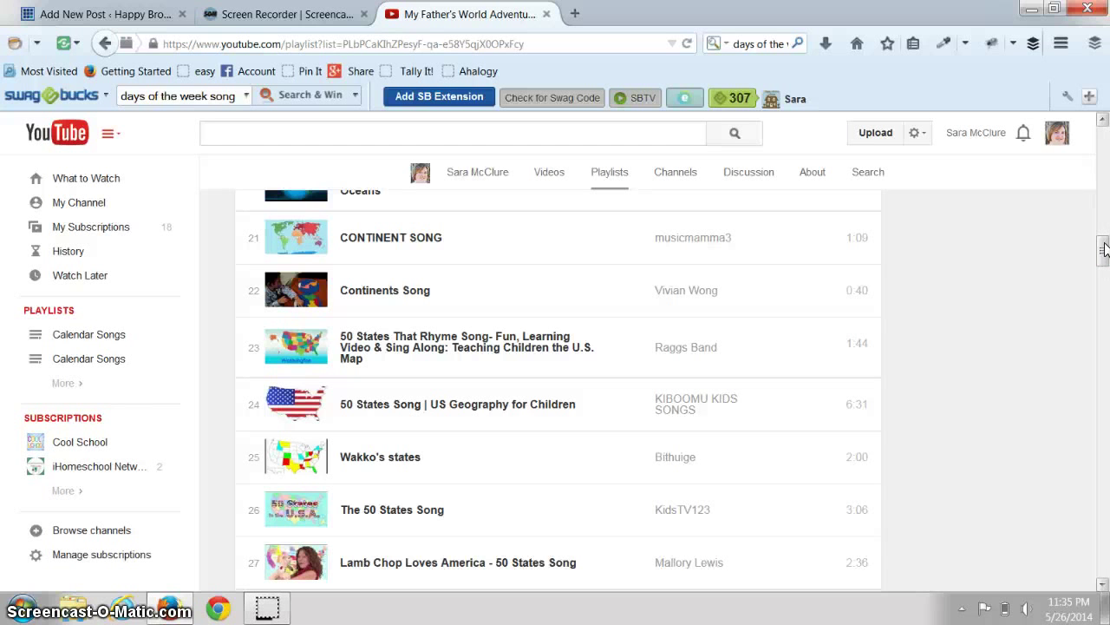
left_click_drag(1104, 249, 1104, 276)
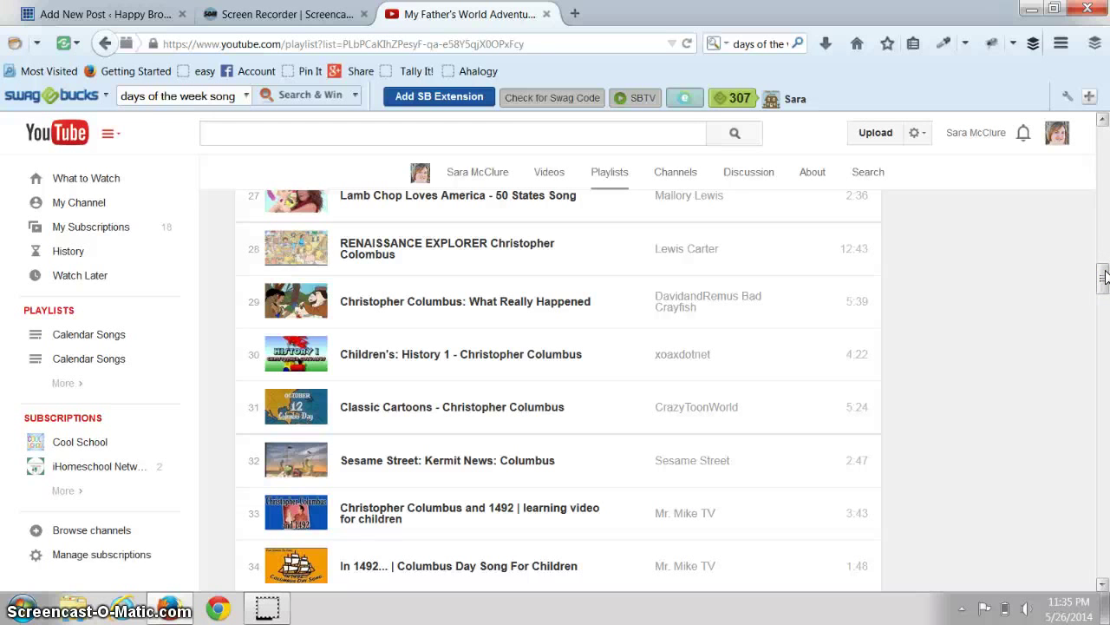
left_click_drag(1104, 276, 1104, 325)
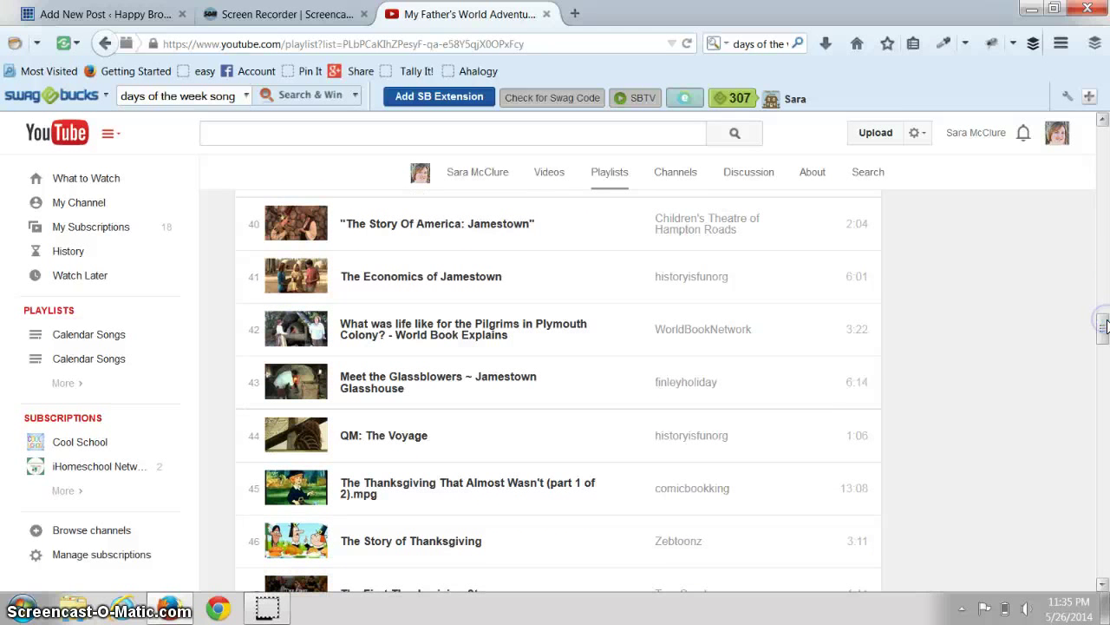
left_click(412, 330)
left_click(344, 399)
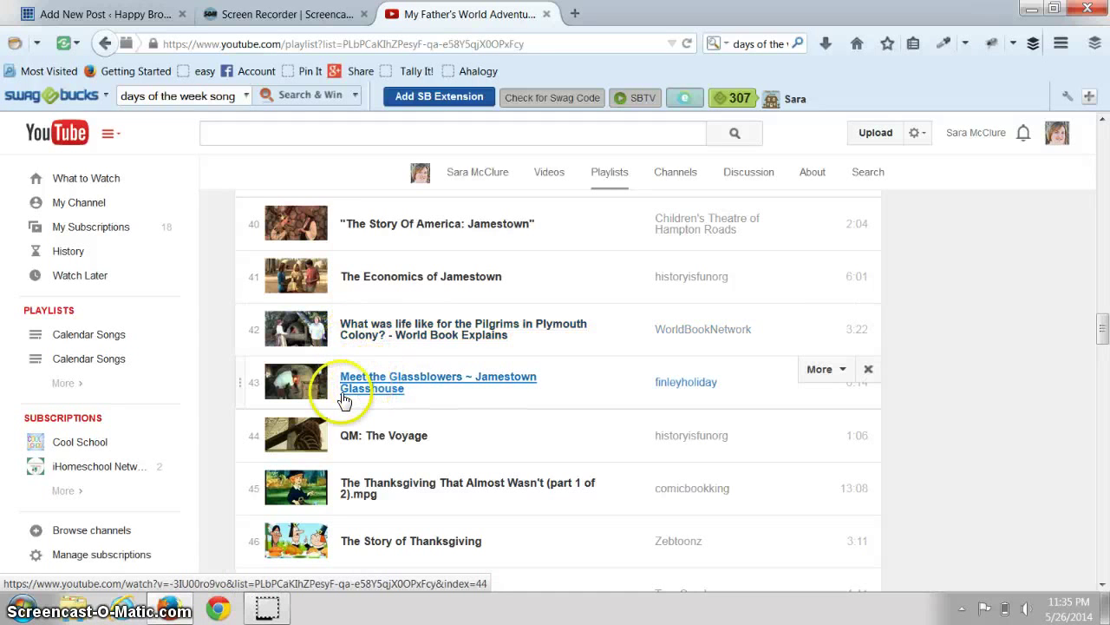